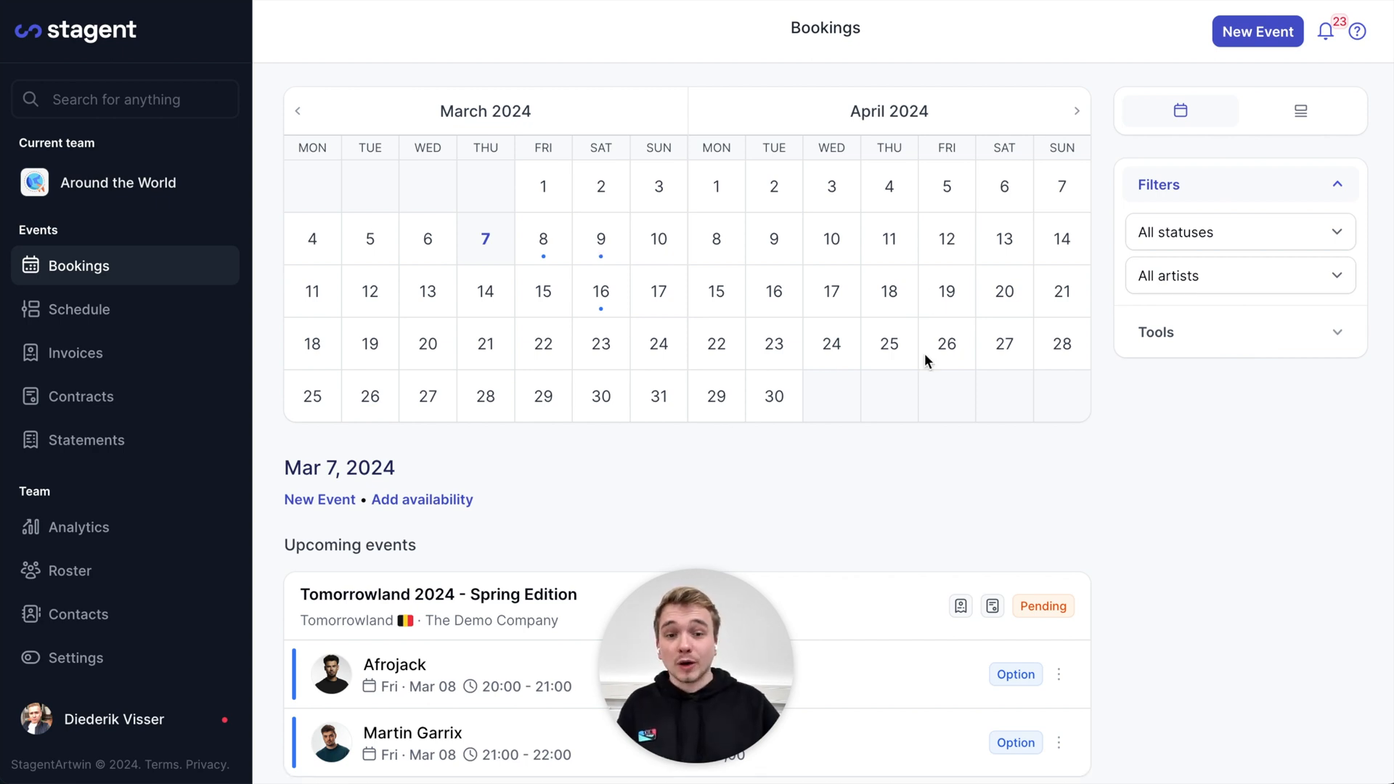
Start a new event form and enter '02 Arena' as the venue name
left_click(1276, 33)
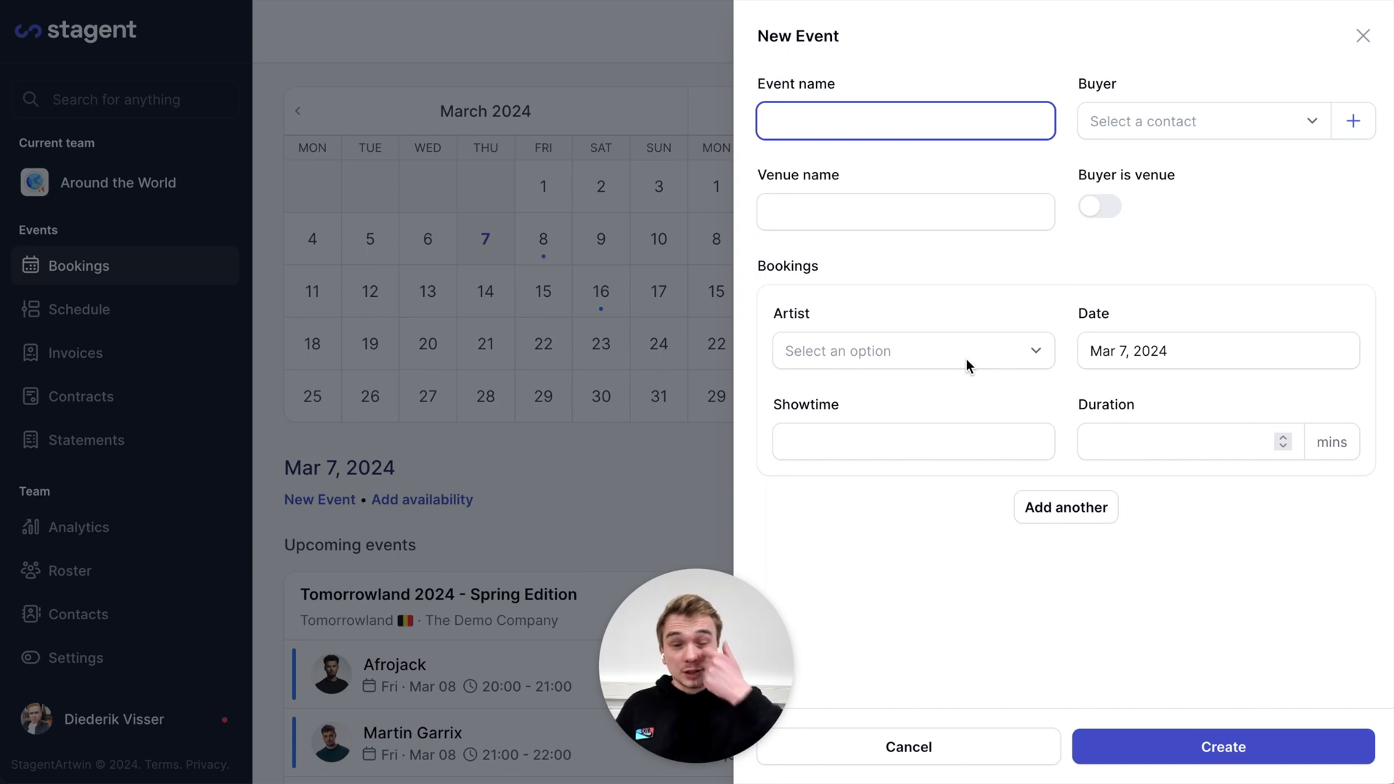
left_click(835, 545)
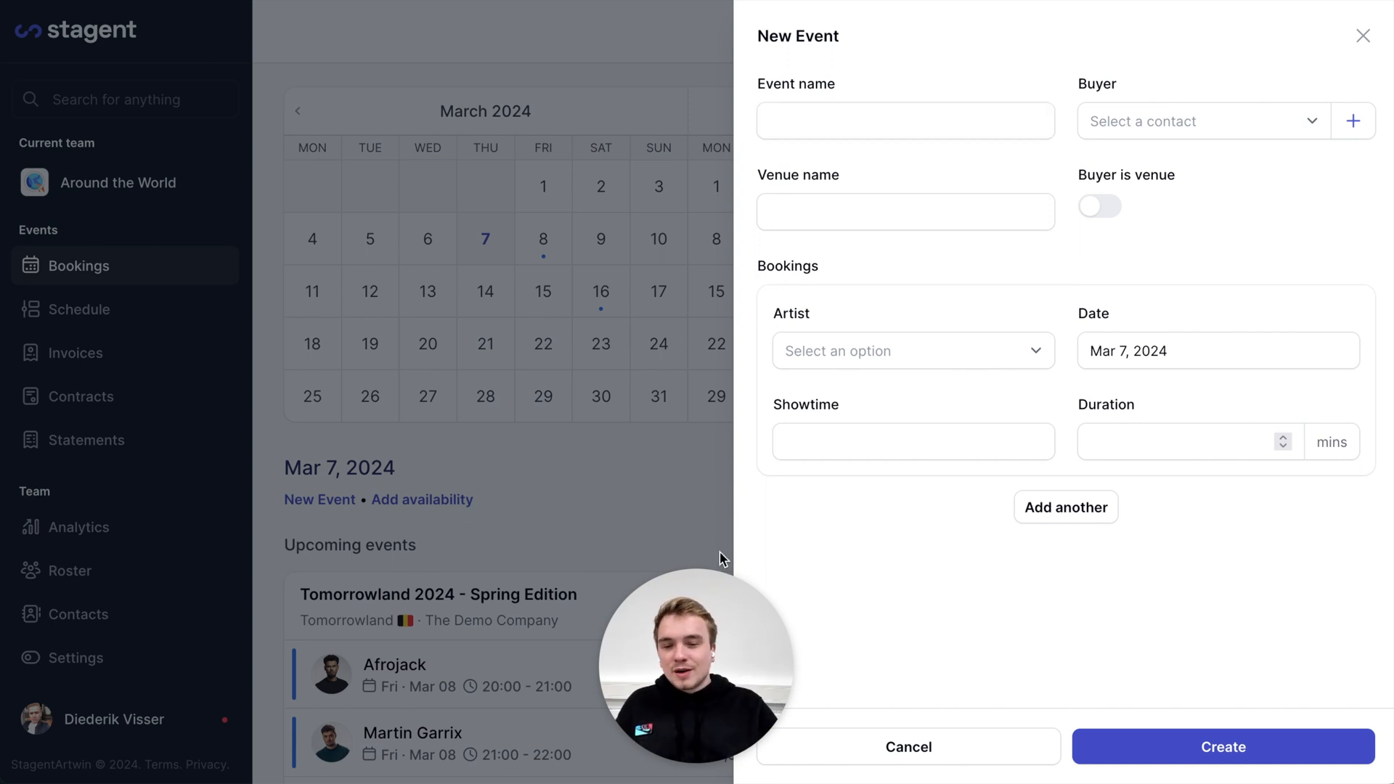
left_click(899, 191)
left_click(899, 194)
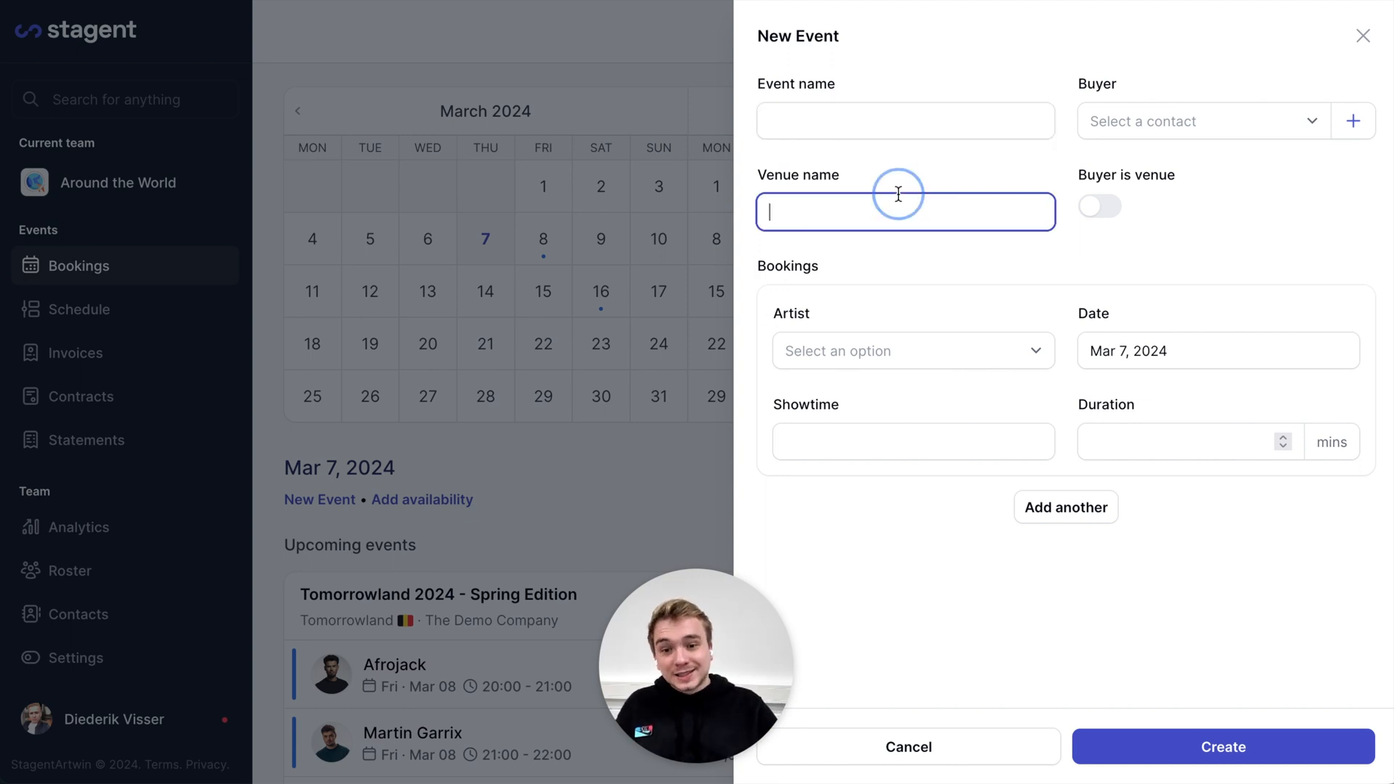
type("02 Arena")
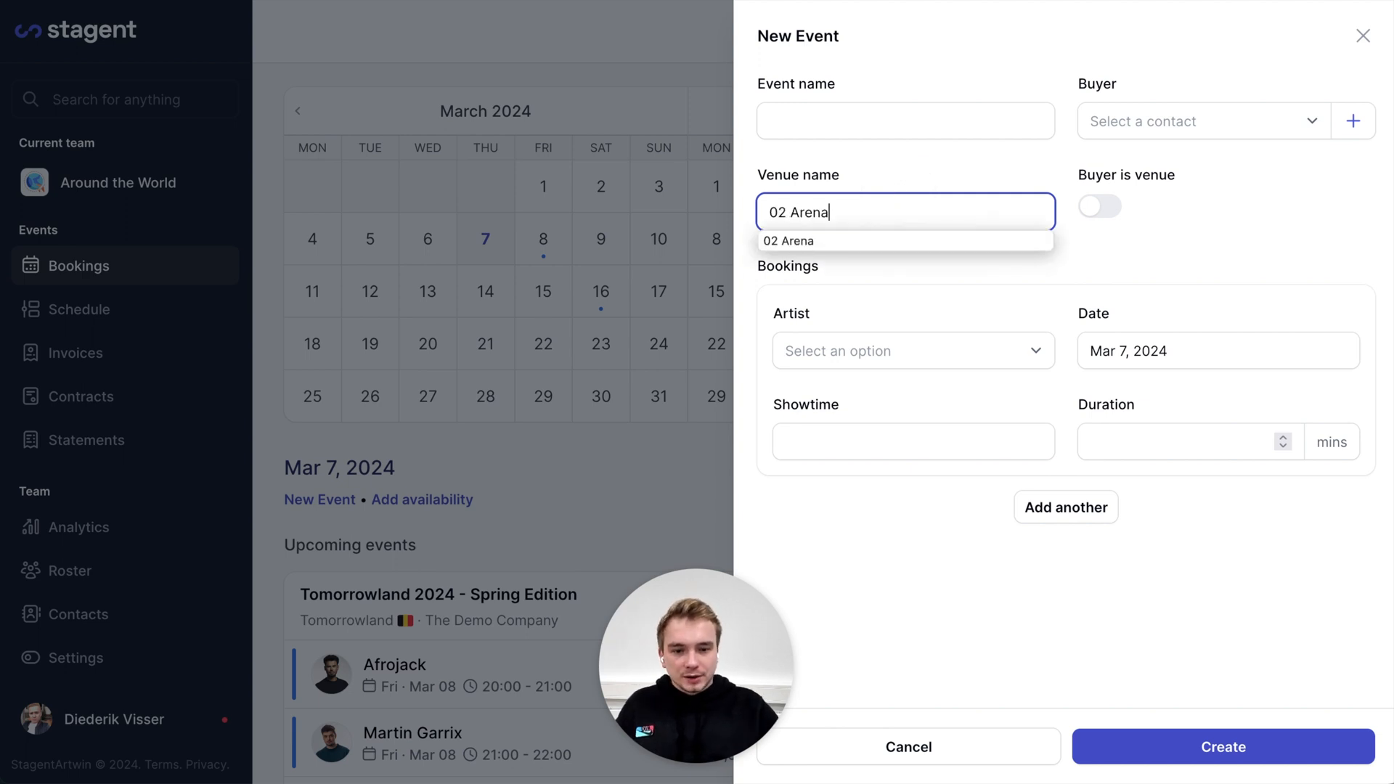
left_click(1141, 186)
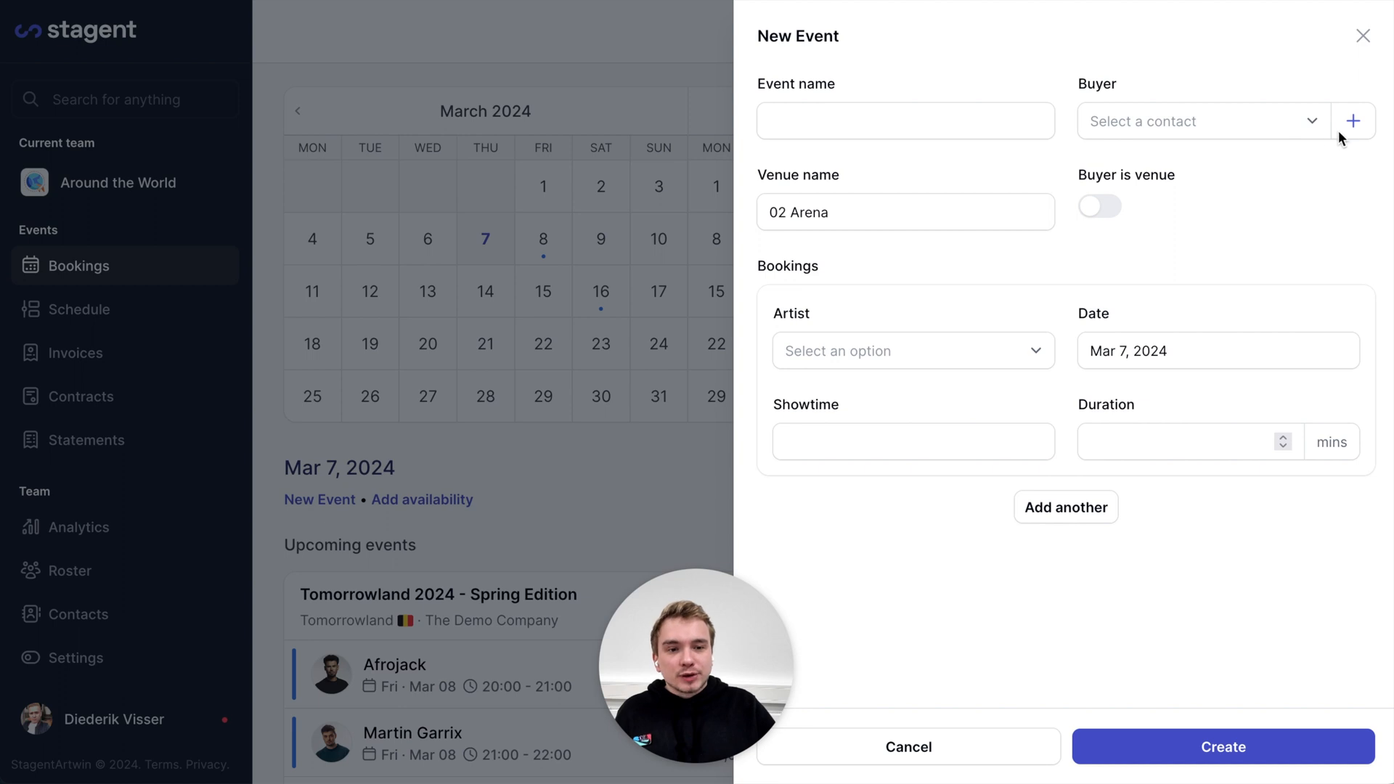
Create buyer company The Demo Company LTD with its pasted VAT number and assign it as buyer
left_click(1362, 128)
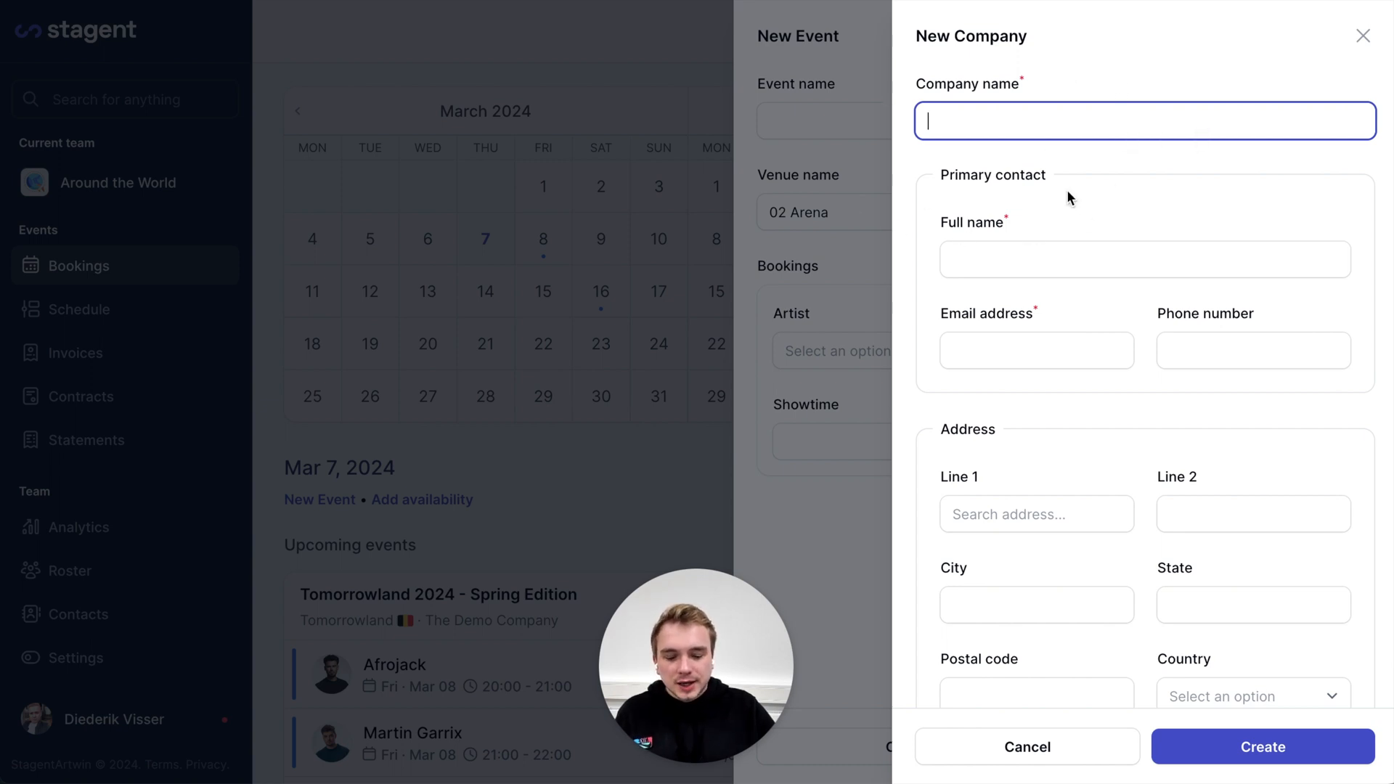
scroll(1079, 198, "down", 1)
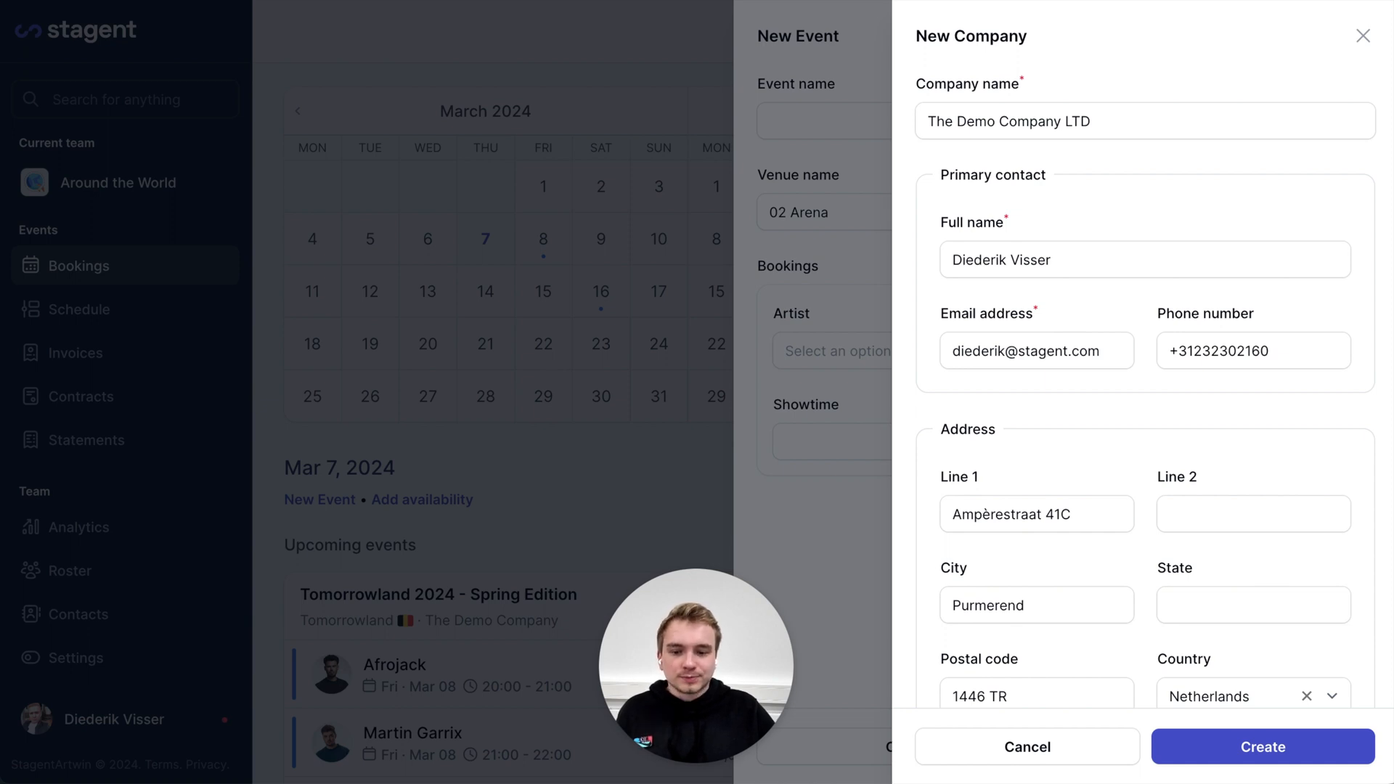
scroll(961, 686, "down", 2)
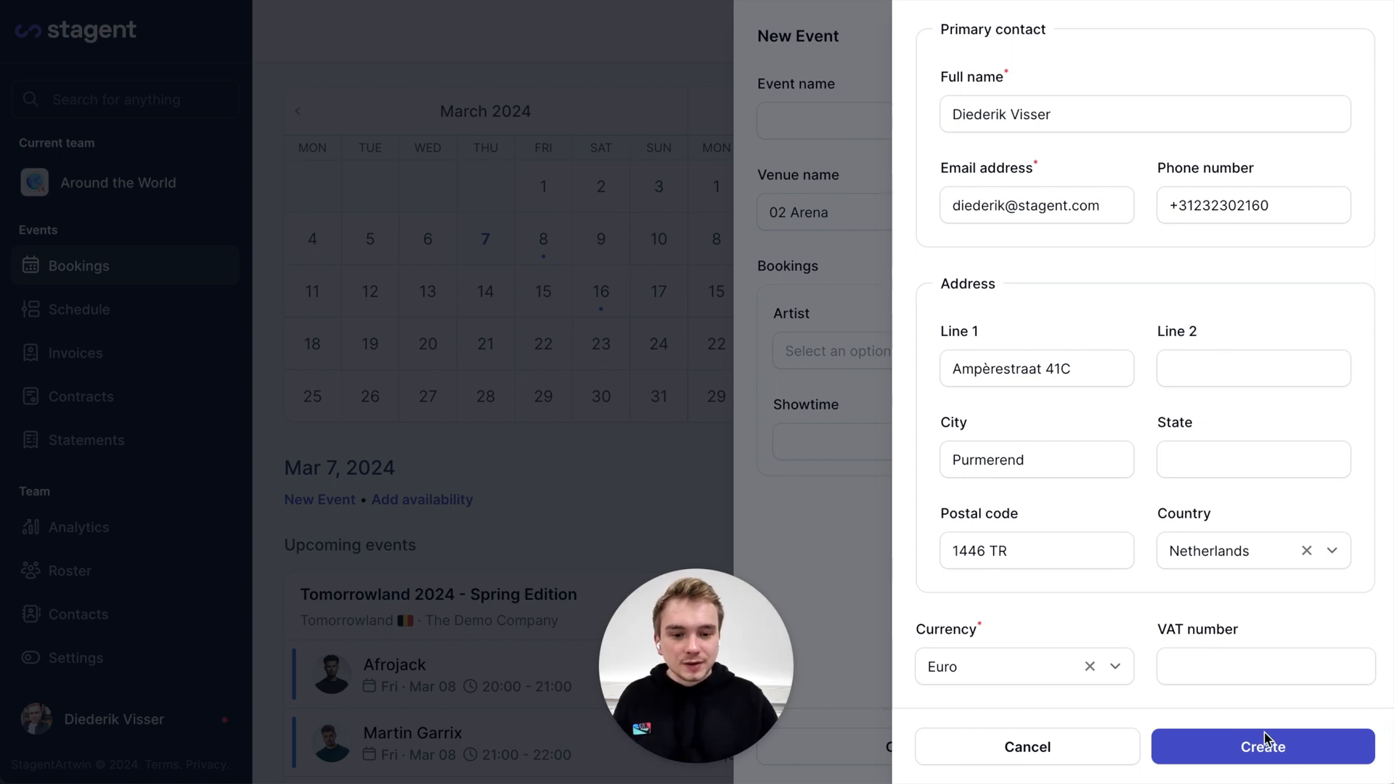
left_click(1233, 669)
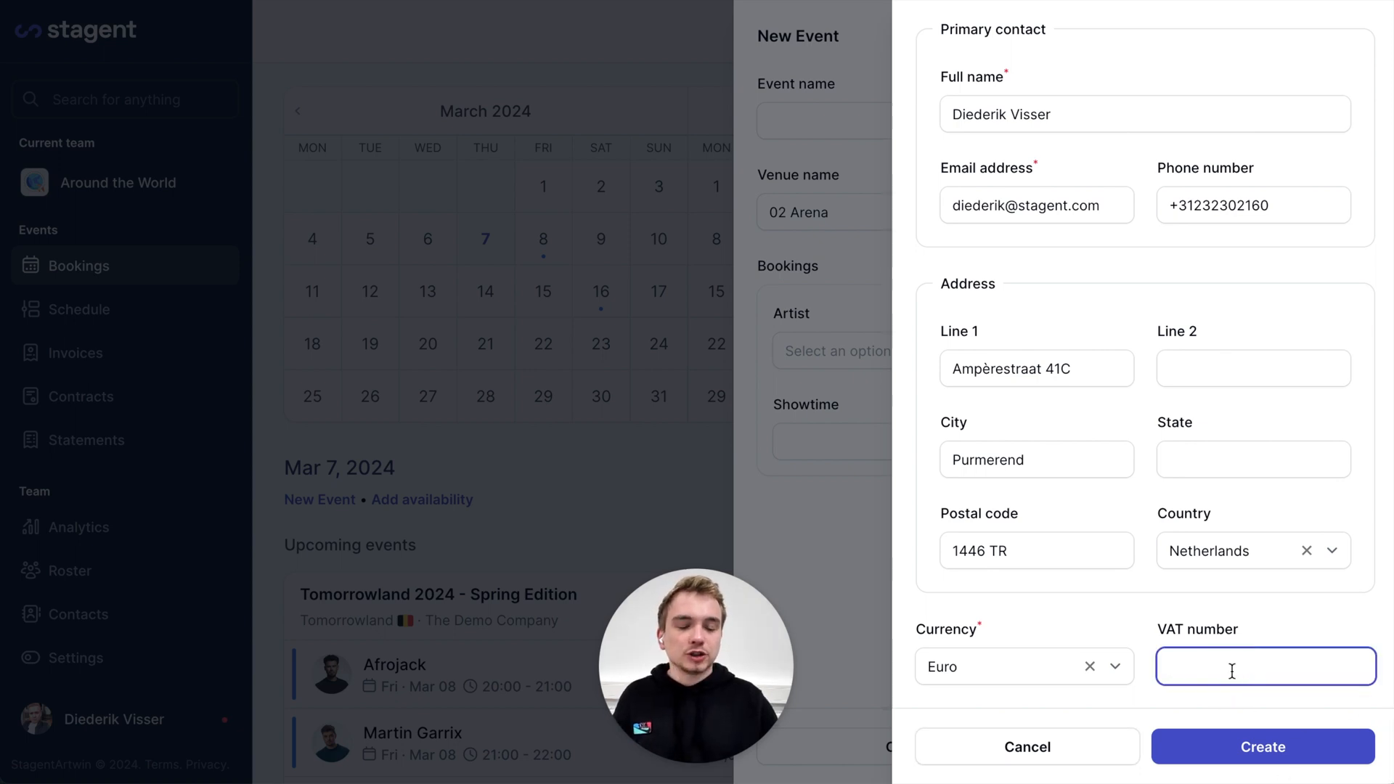
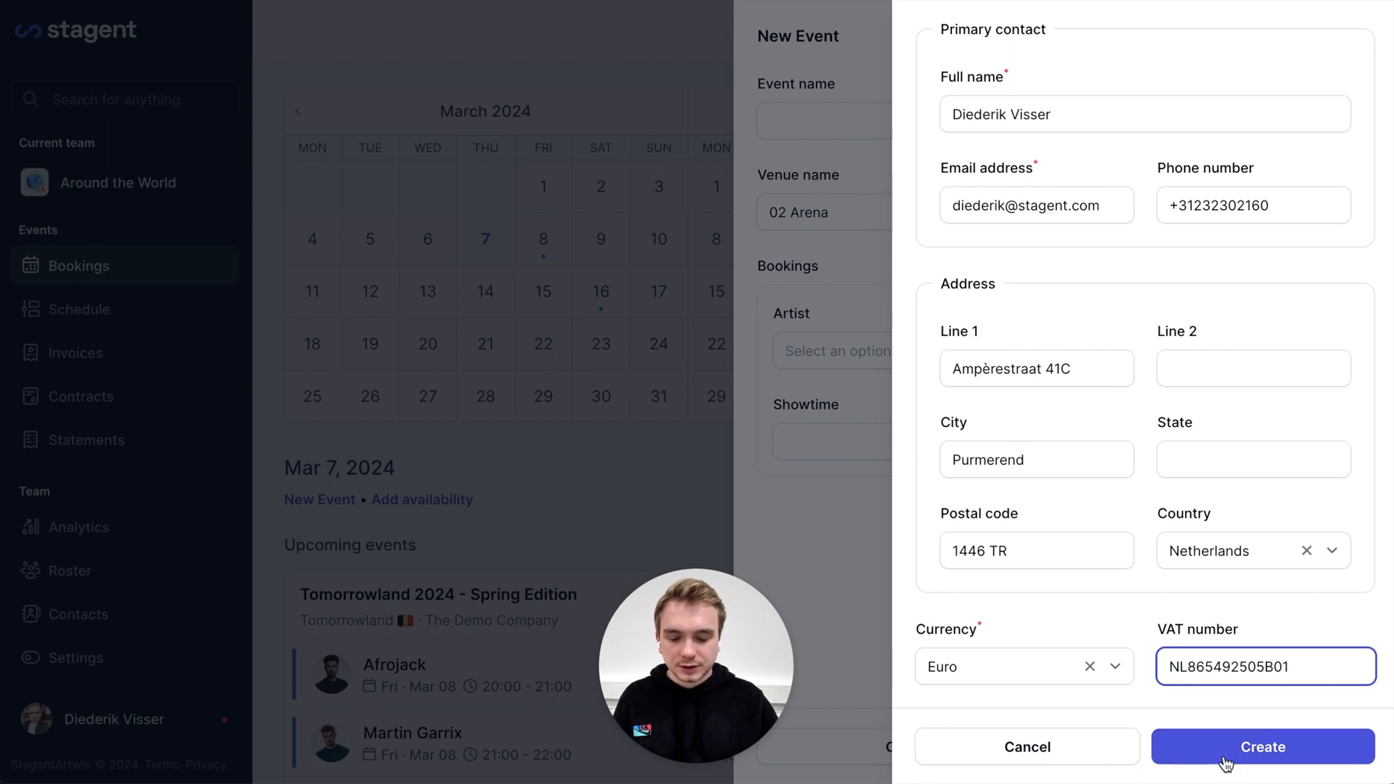
left_click(1262, 746)
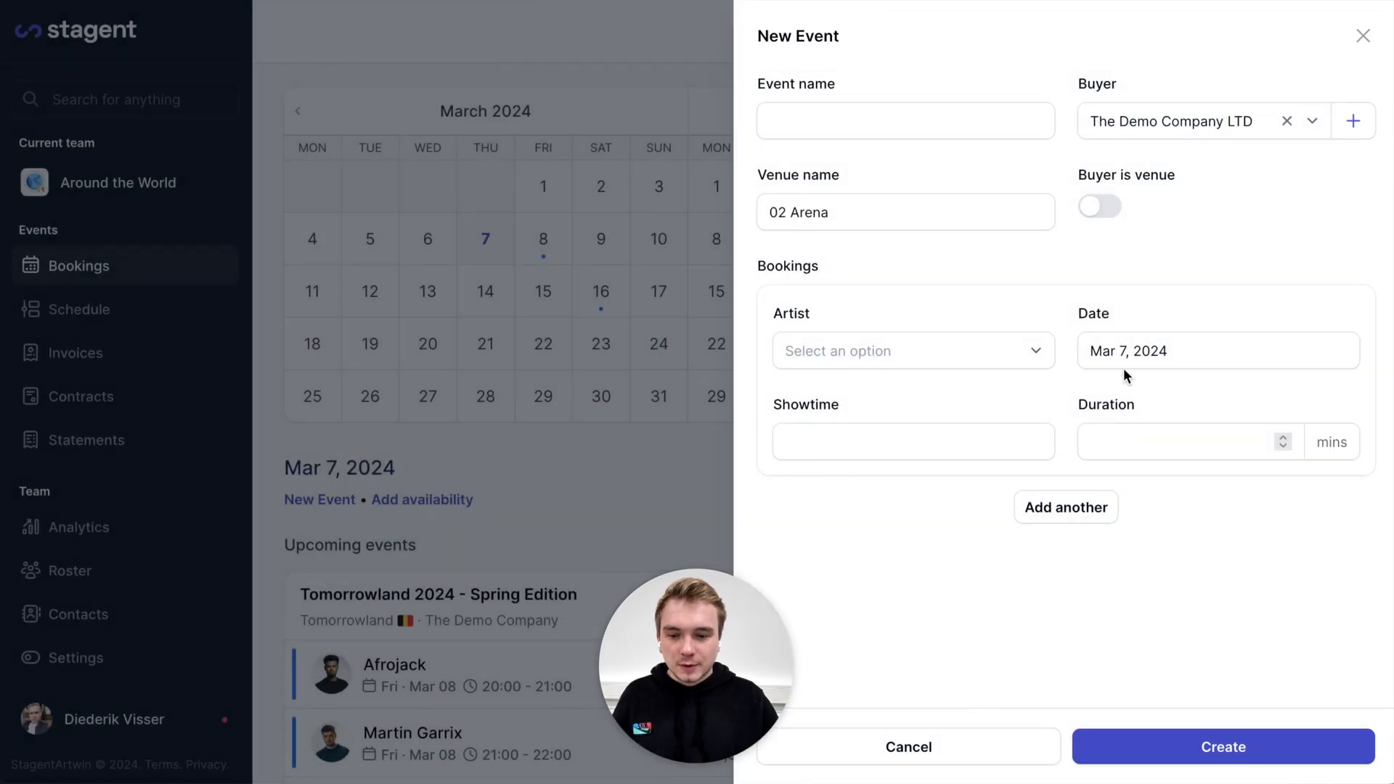
Book Test Artist for the event on March 9, 2024
left_click(926, 361)
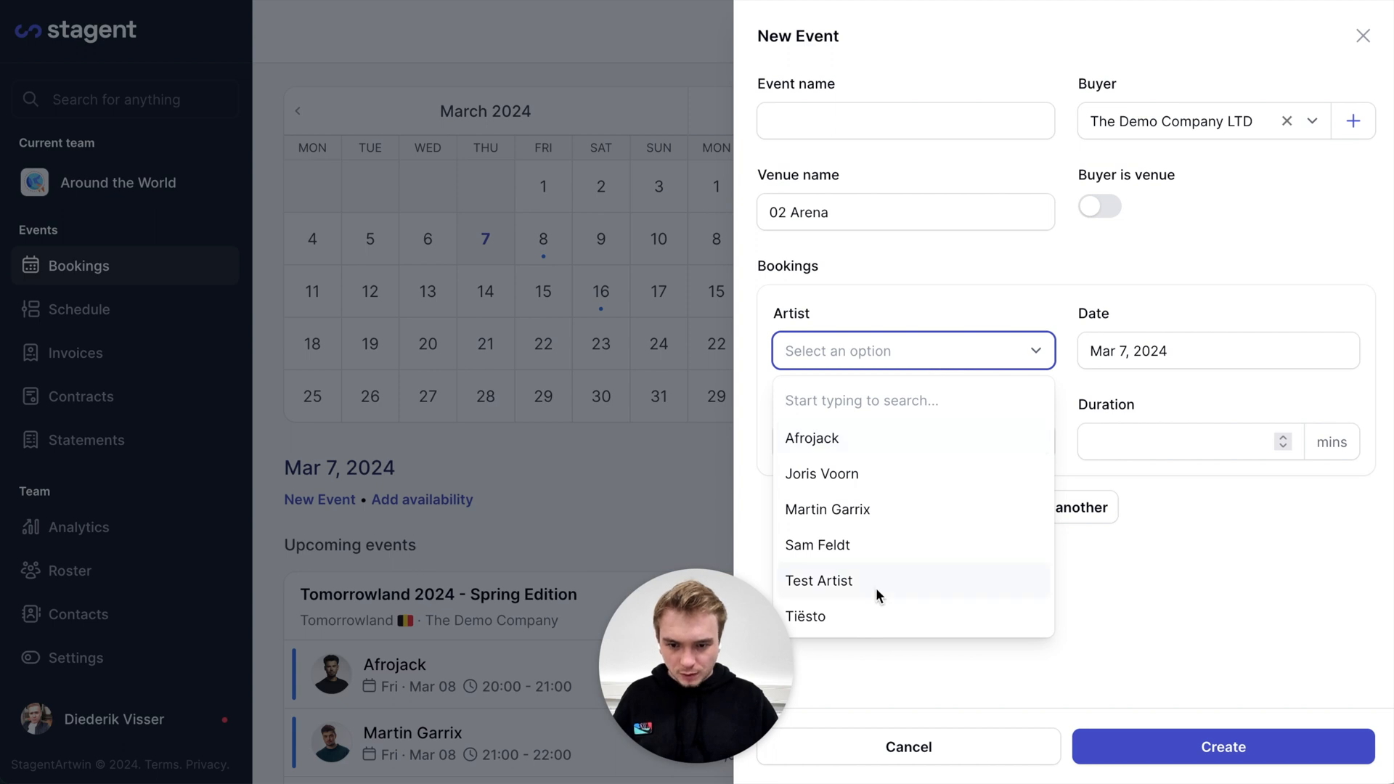
left_click(876, 587)
left_click(1193, 361)
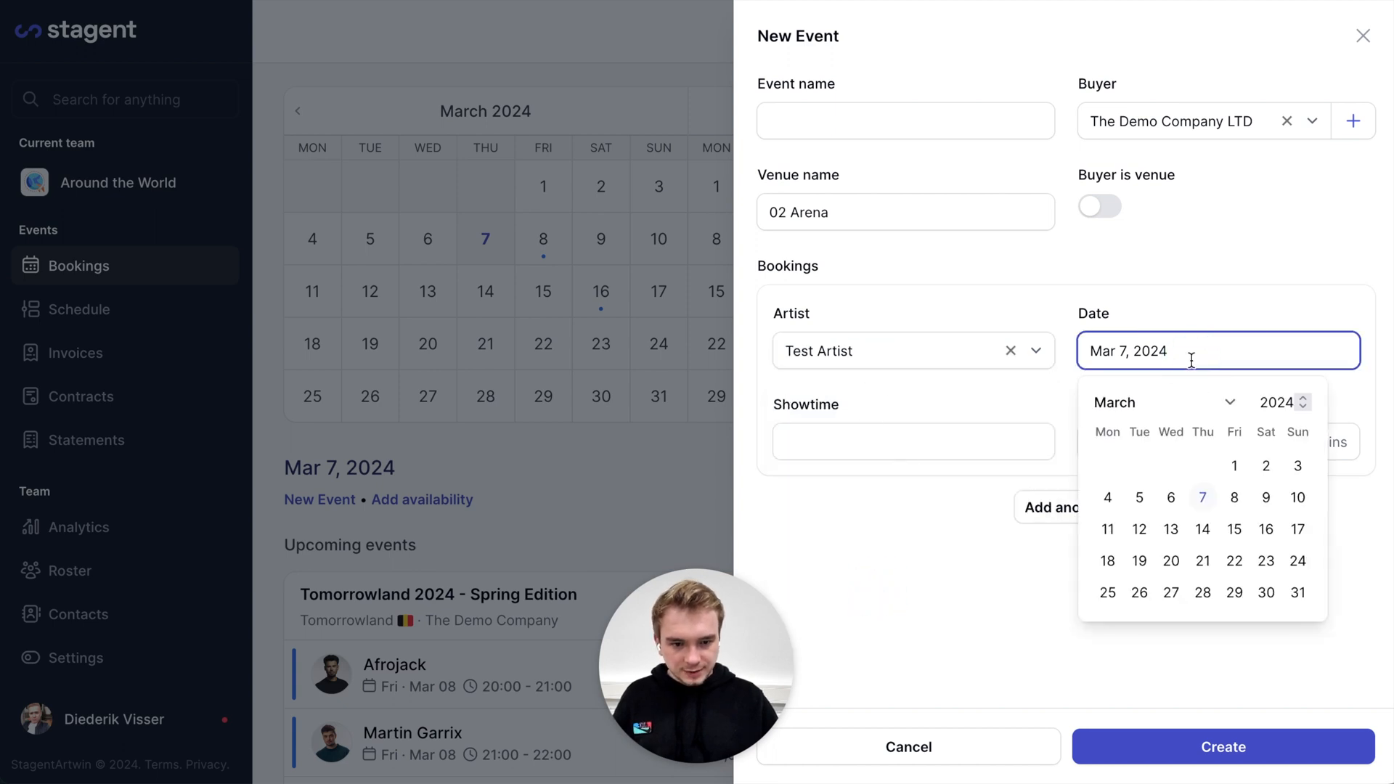
left_click(1268, 496)
Set the booking's showtime to 20:00 and its duration to 60 minutes
left_click(948, 443)
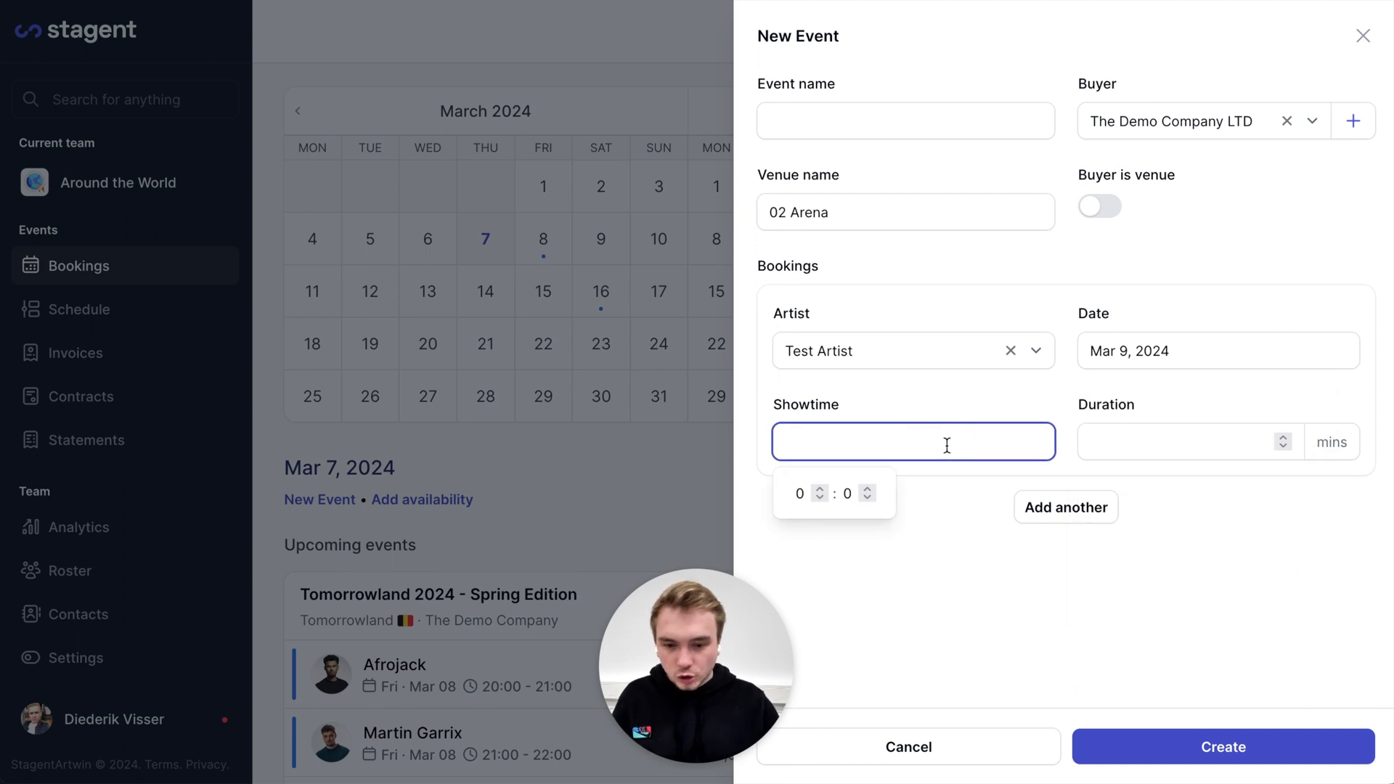
left_click(801, 494)
type("20:00")
left_click(1152, 429)
type("60")
left_click(1051, 612)
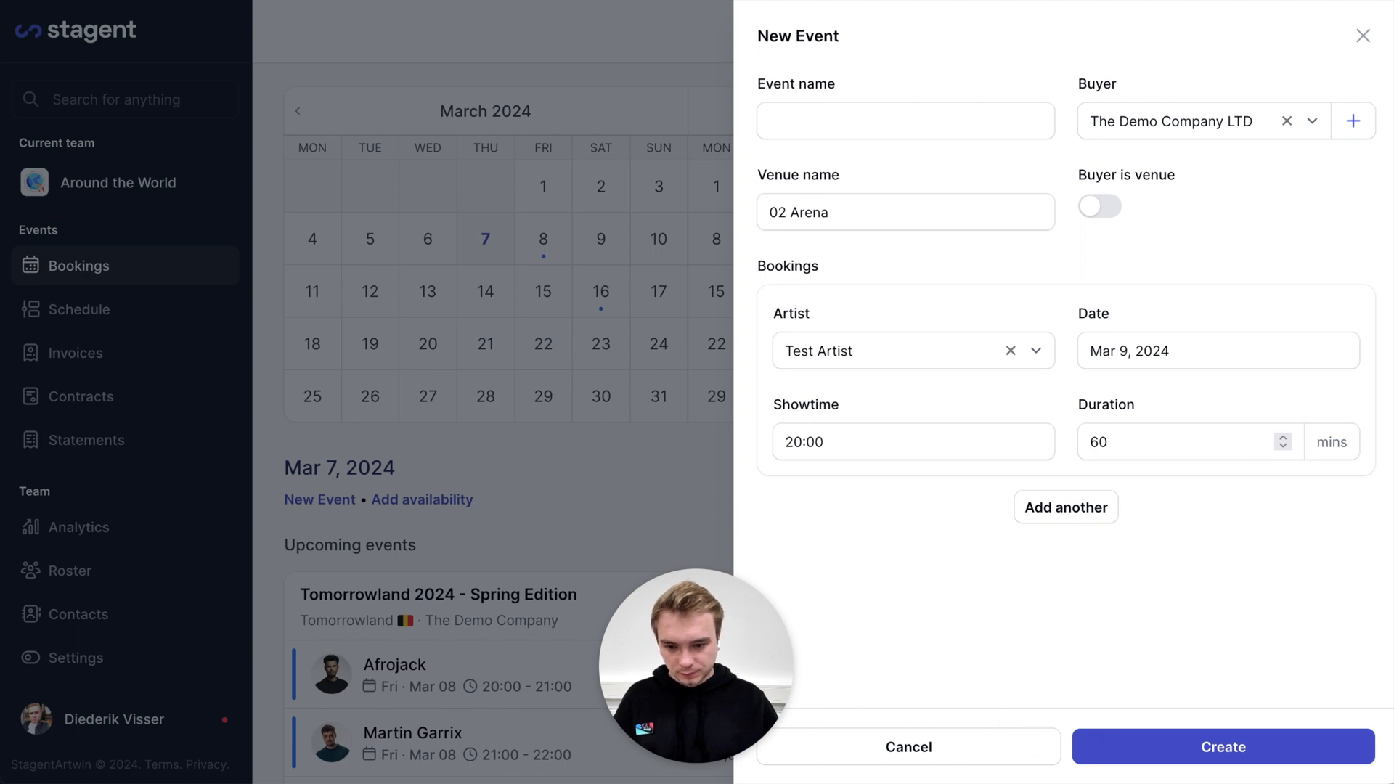
Create the Test Artist at 02 Arena event and open its details editor
left_click(1226, 752)
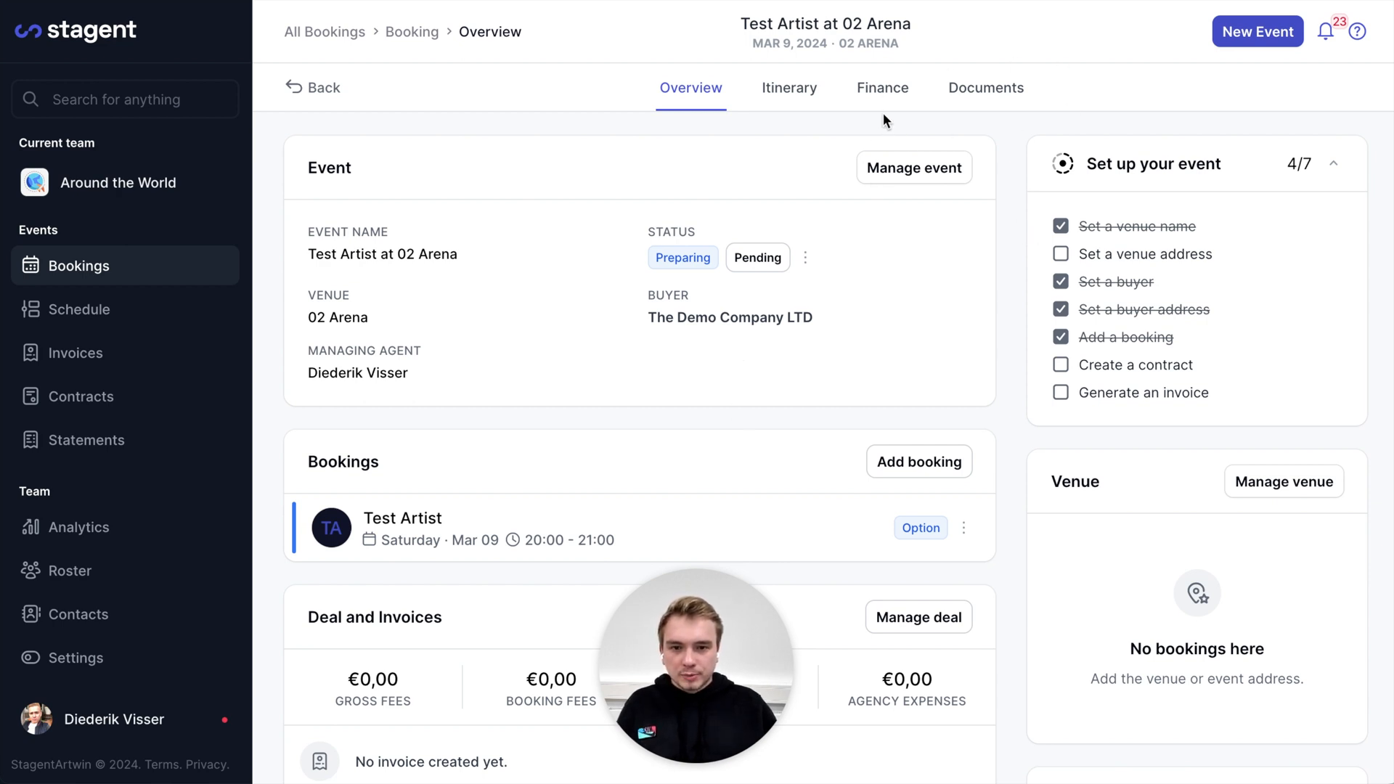
left_click(902, 168)
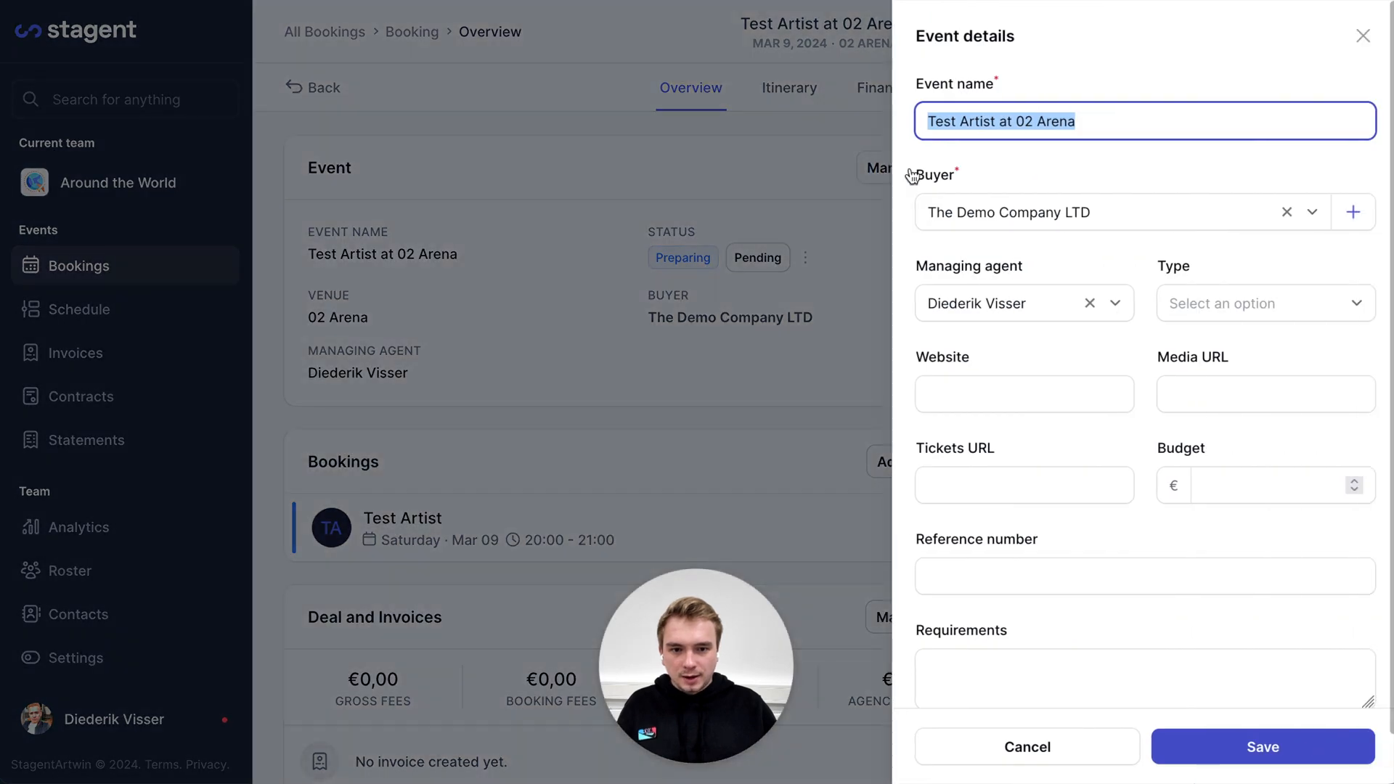
Choose Corporate as the event type and save the event details
left_click(1245, 304)
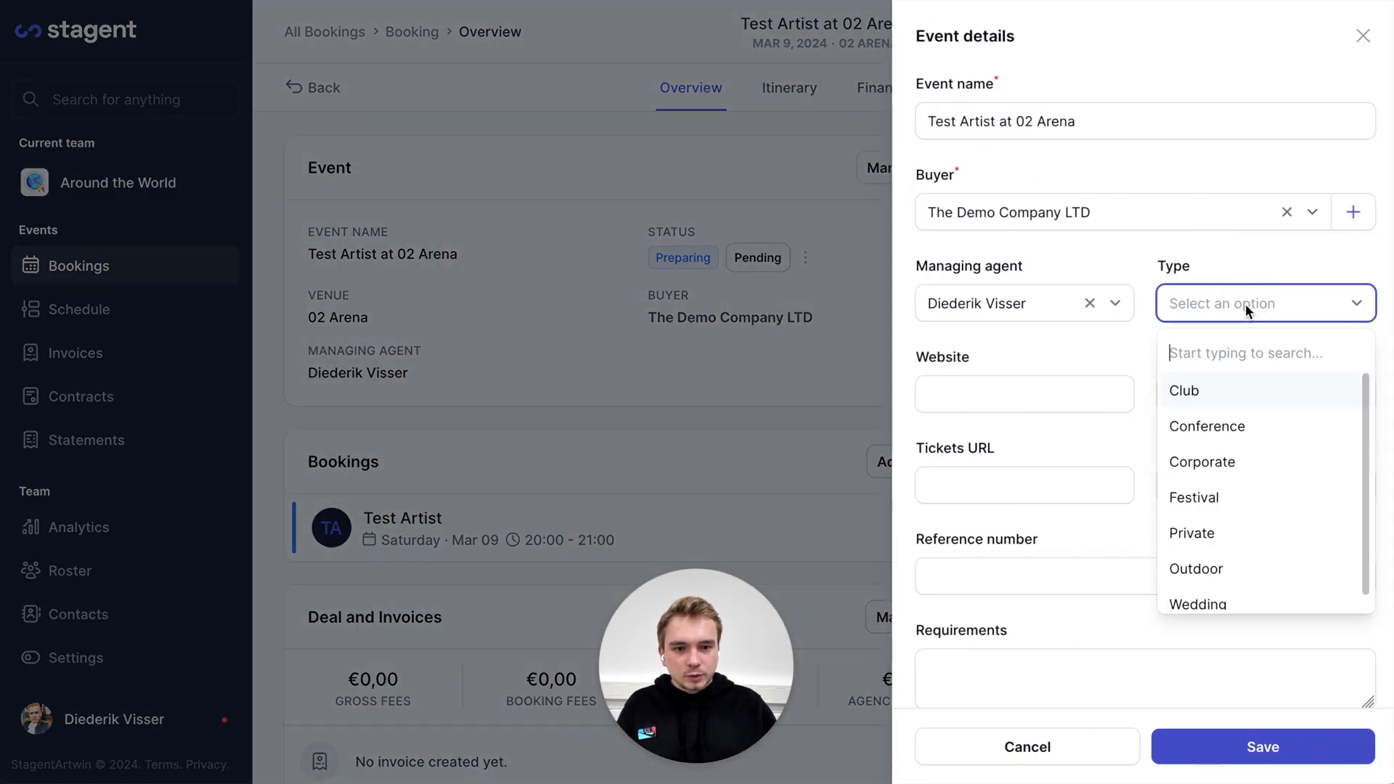
left_click(1232, 467)
left_click(1223, 760)
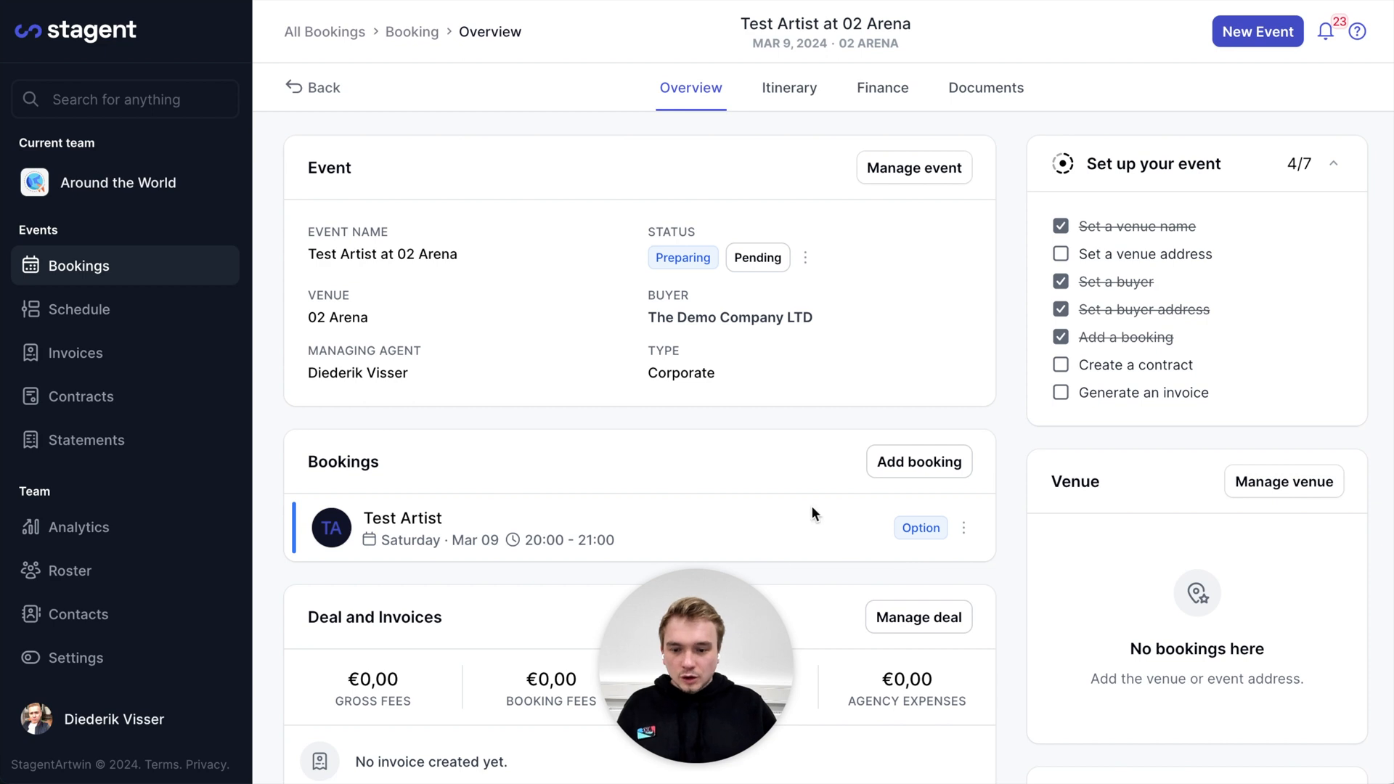
Open Test Artist's booking for editing and mark it as headliner
left_click(964, 532)
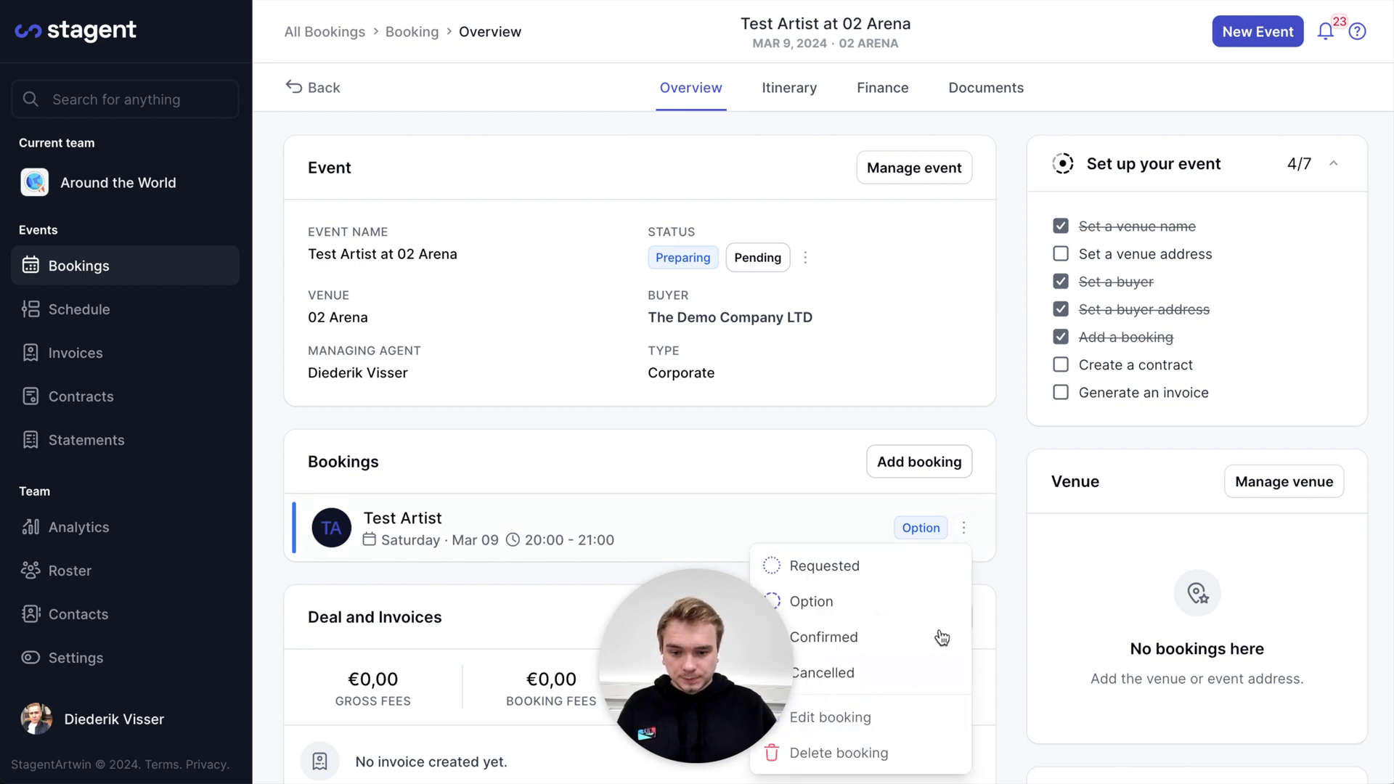
left_click(926, 567)
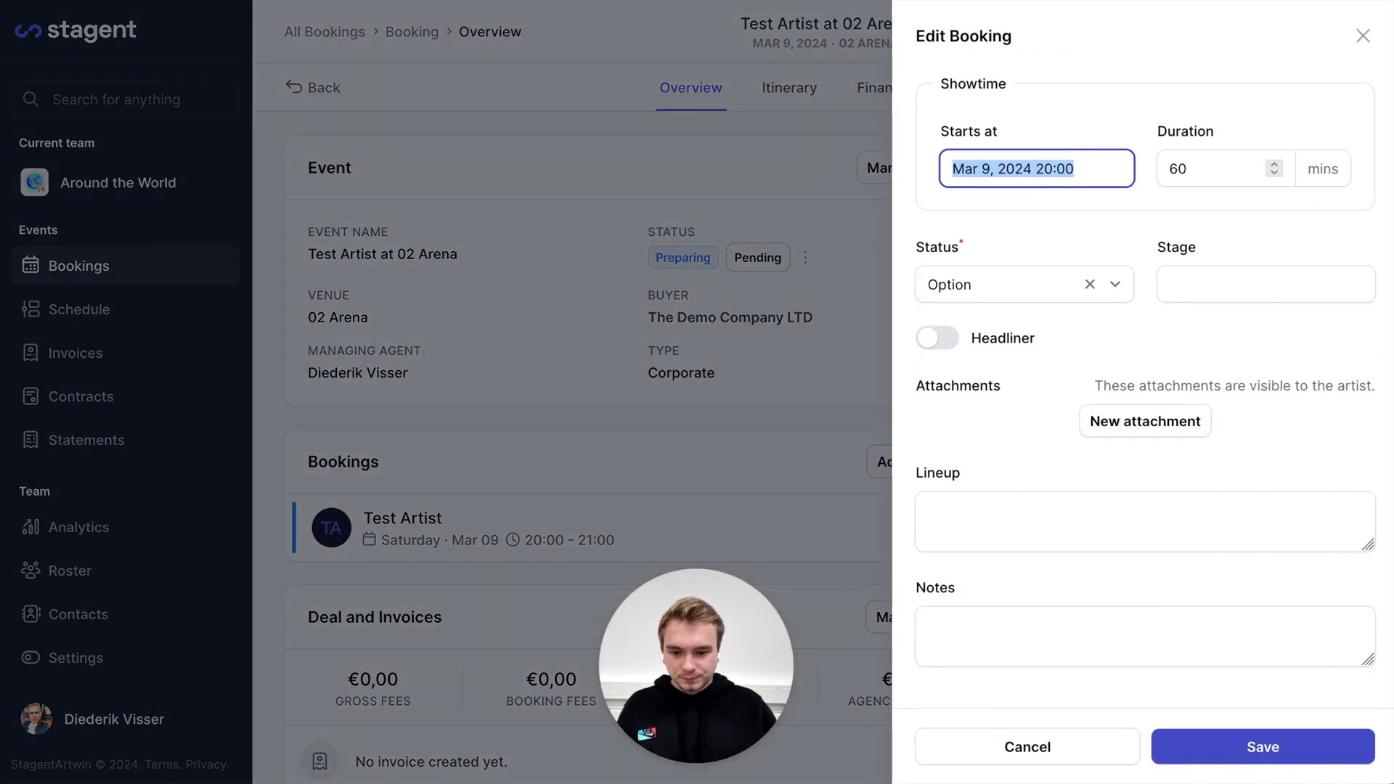
left_click(938, 345)
Enter lineup '19:00: Artist A' and the note 'Artist entrance around back.'
left_click(1016, 527)
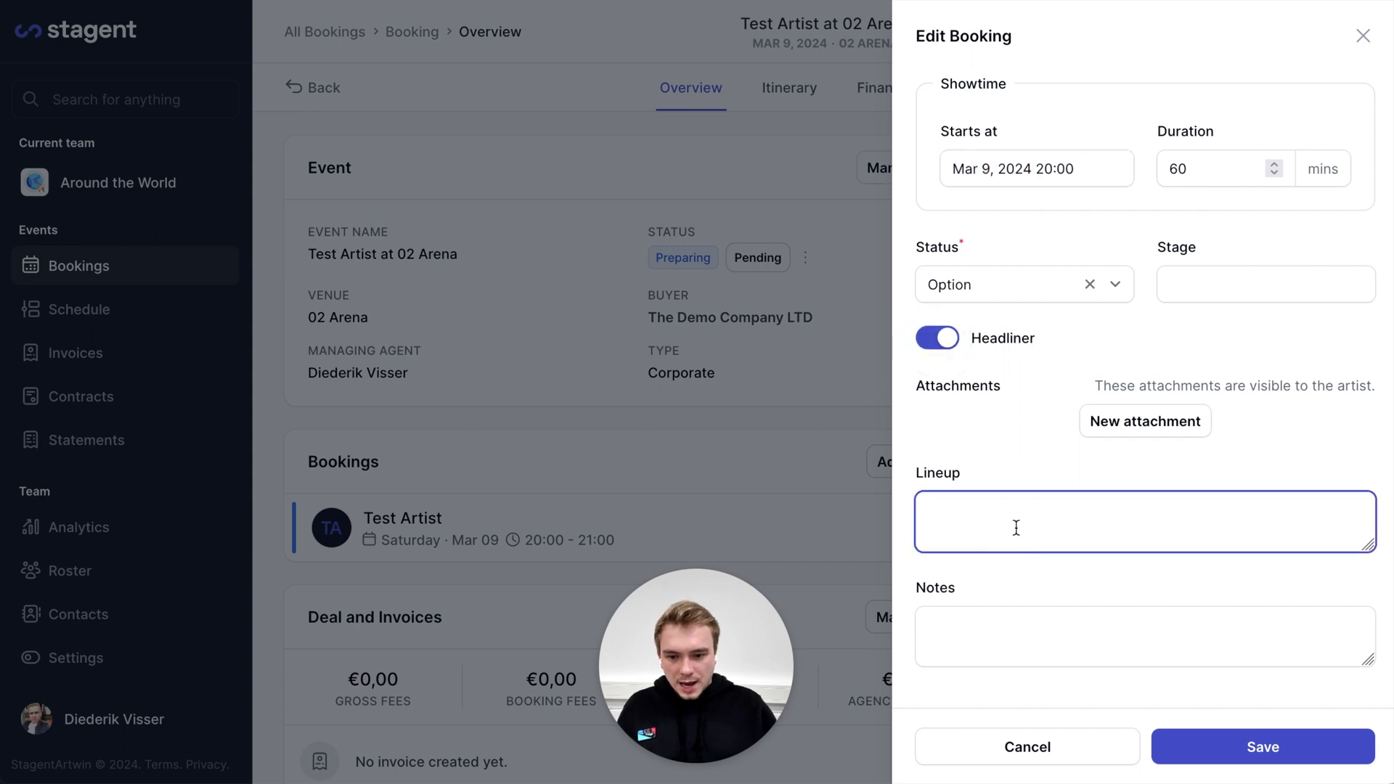
type("19:00 ")
type(" Artist A")
left_click(1060, 617)
type("Artist entrance around back.")
key("Tab")
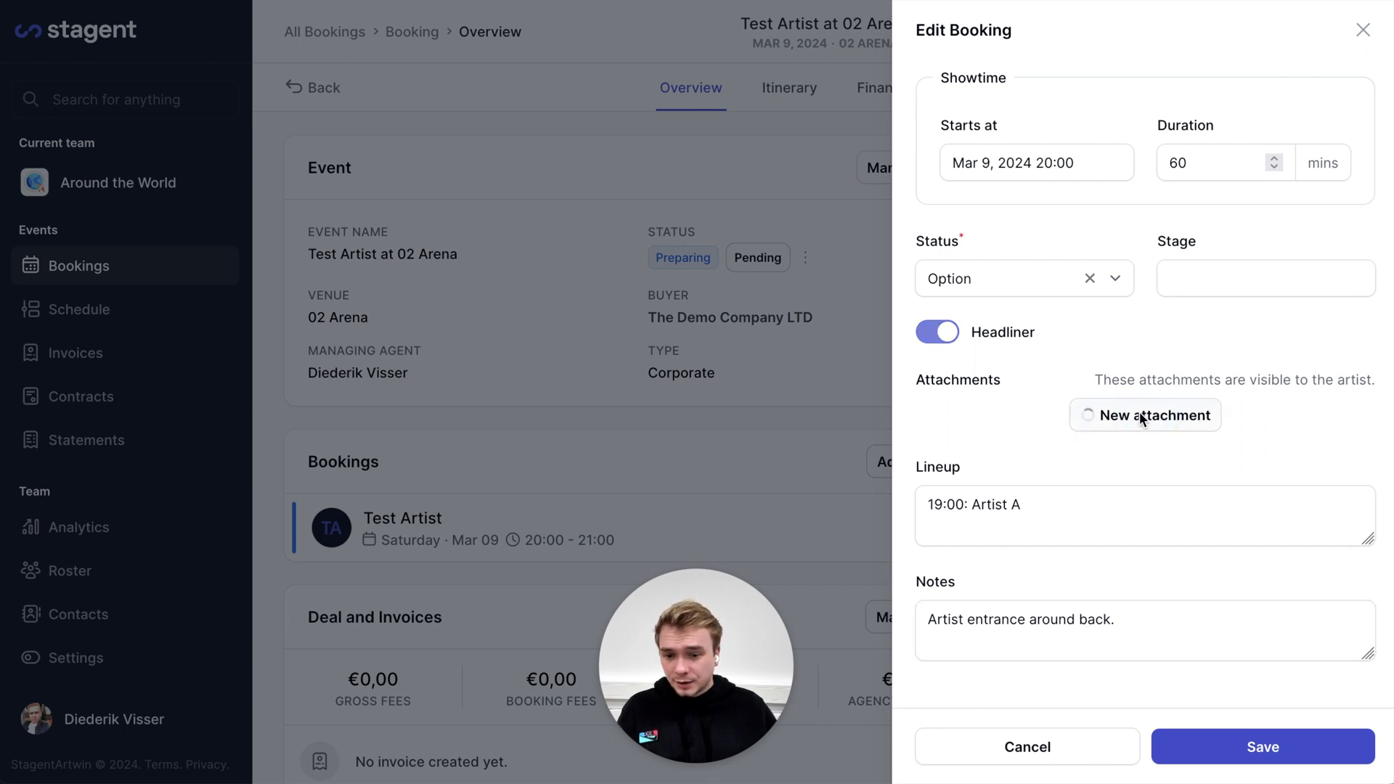
Upload the CleanShot image as an attachment labelled 'Parking ticket' and save the booking
left_click(1137, 416)
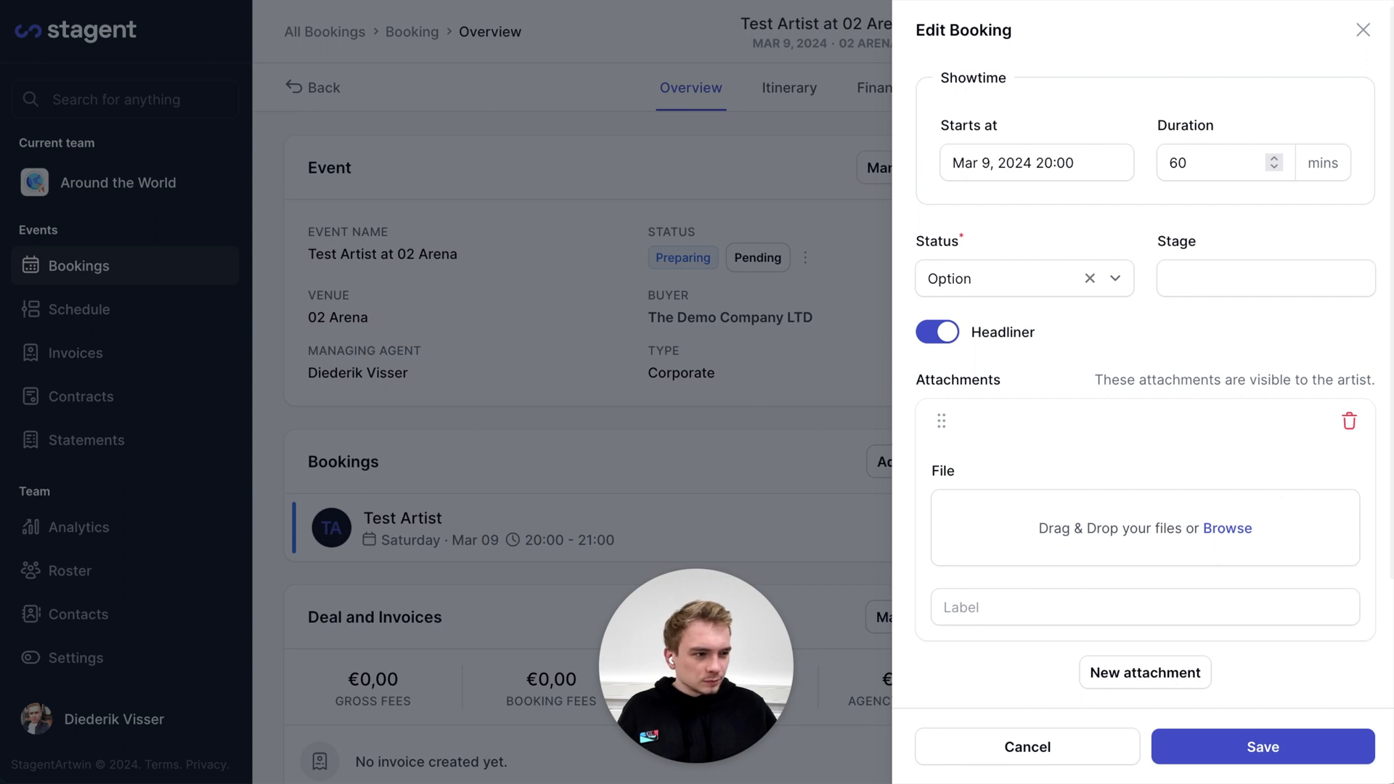
left_click_drag(1047, 755, 1114, 508)
scroll(1046, 646, "down", 3)
left_click(1037, 584)
type("Parking ticket")
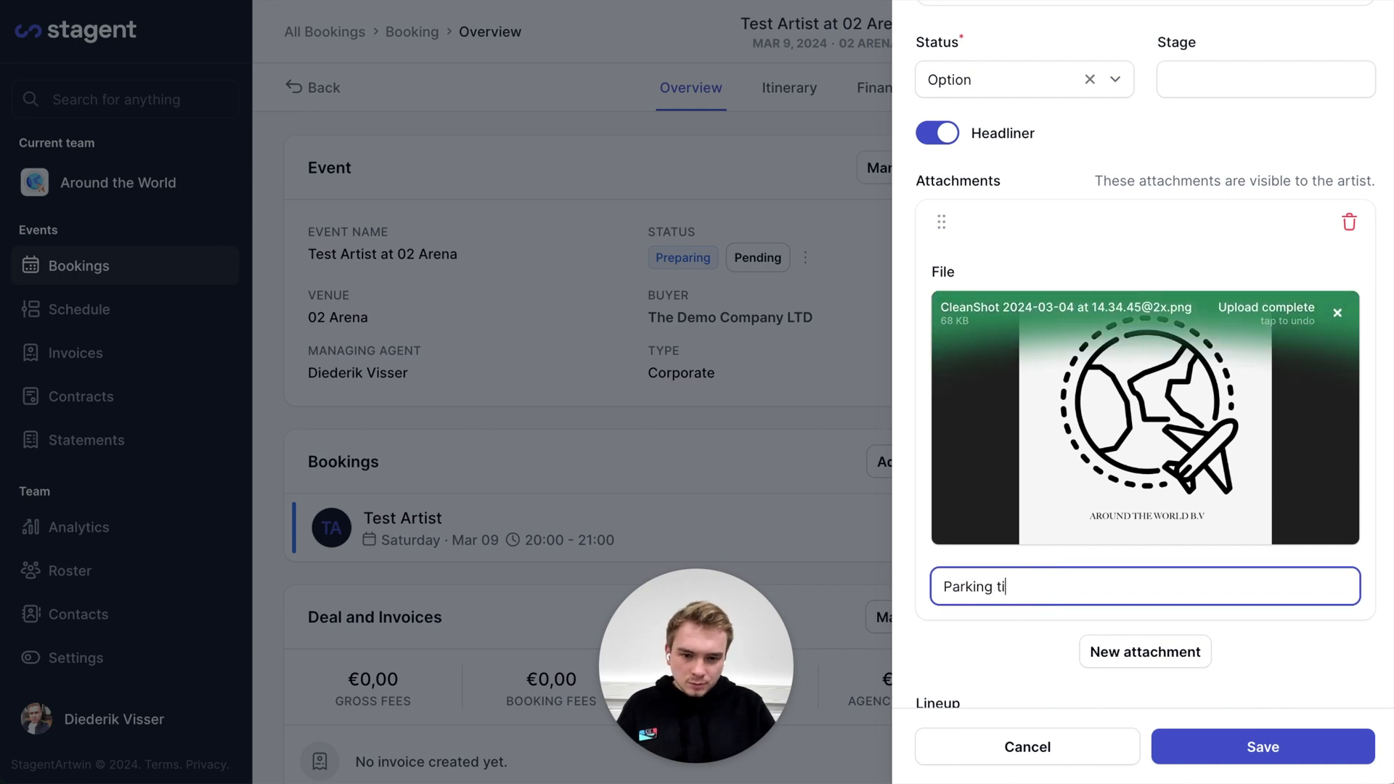
left_click(1237, 752)
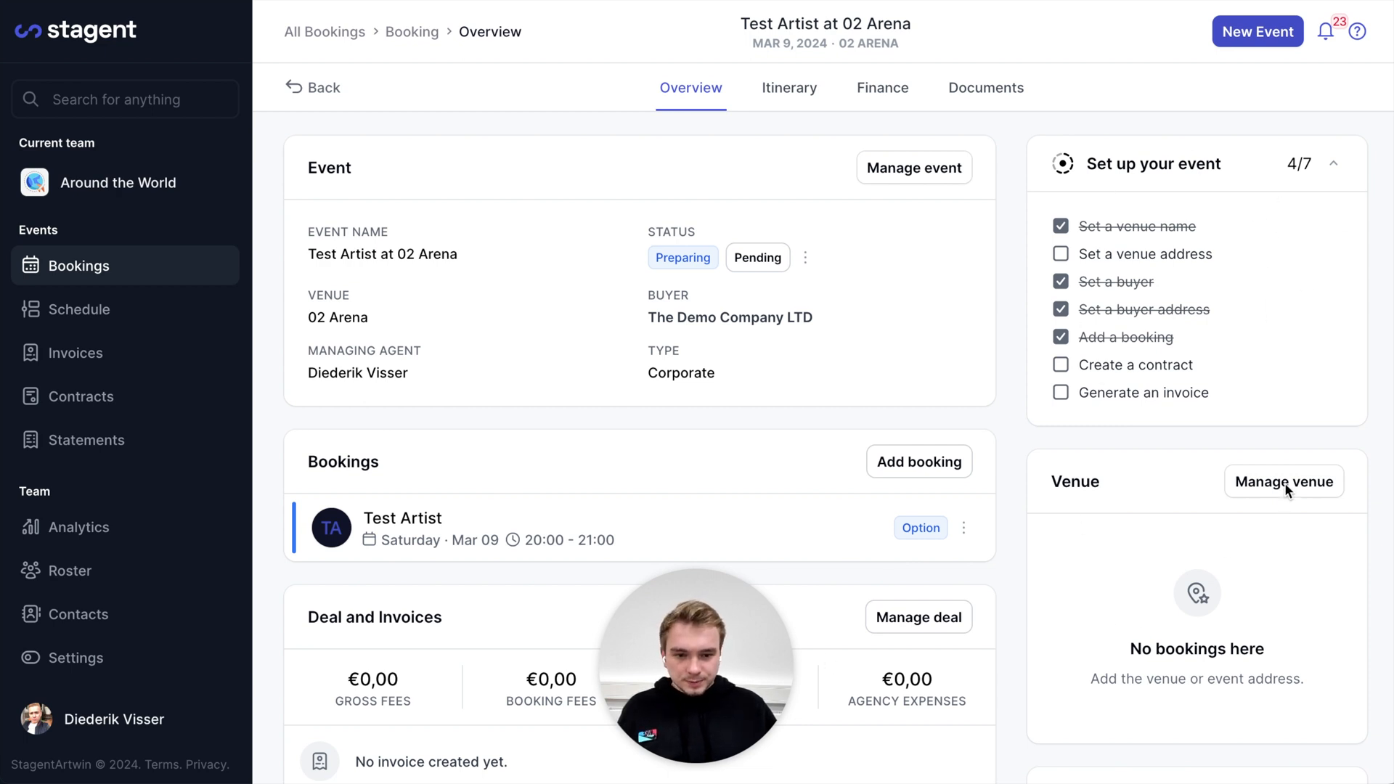
left_click(1319, 484)
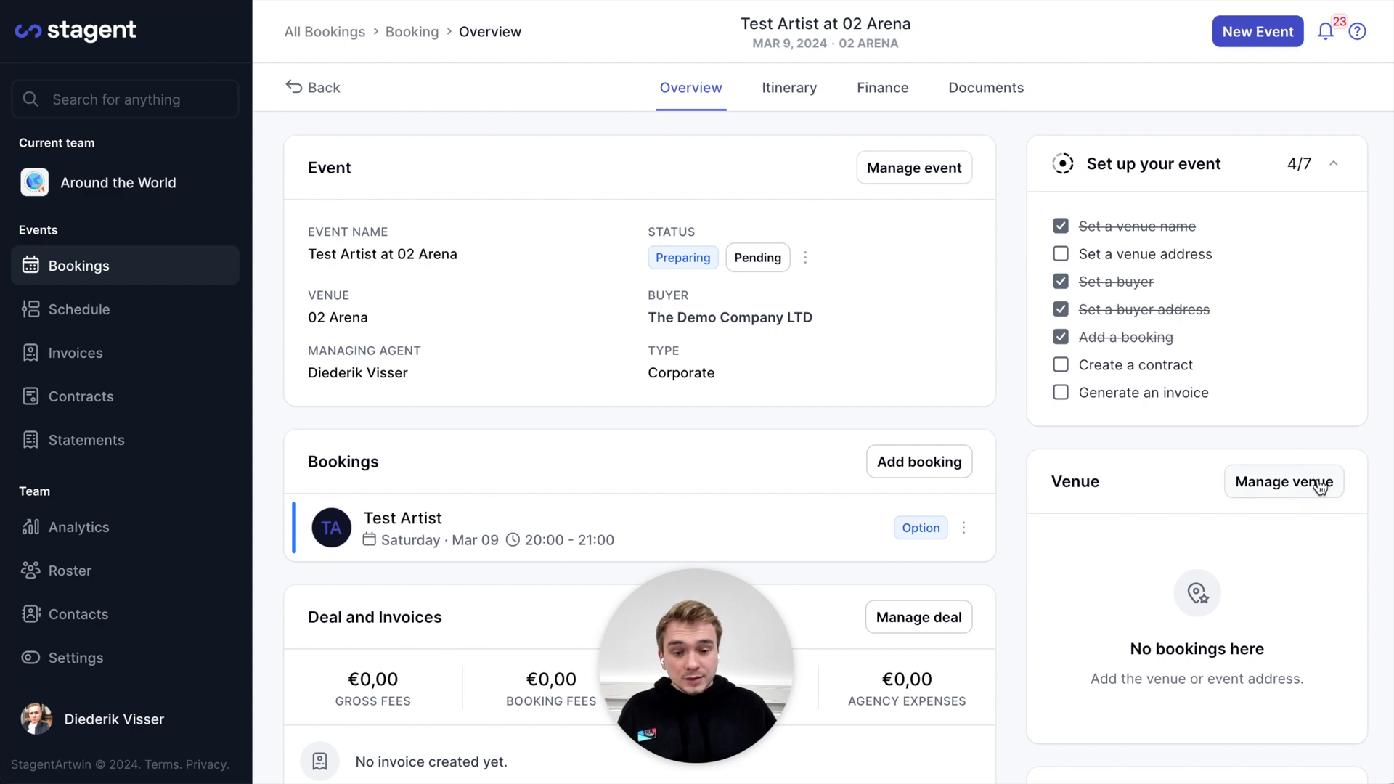
Look up 02 Arena in the venue address and pick The O2 to fill Peninsula Square, SE10 0DX
left_click(1321, 485)
key("ctrl+c")
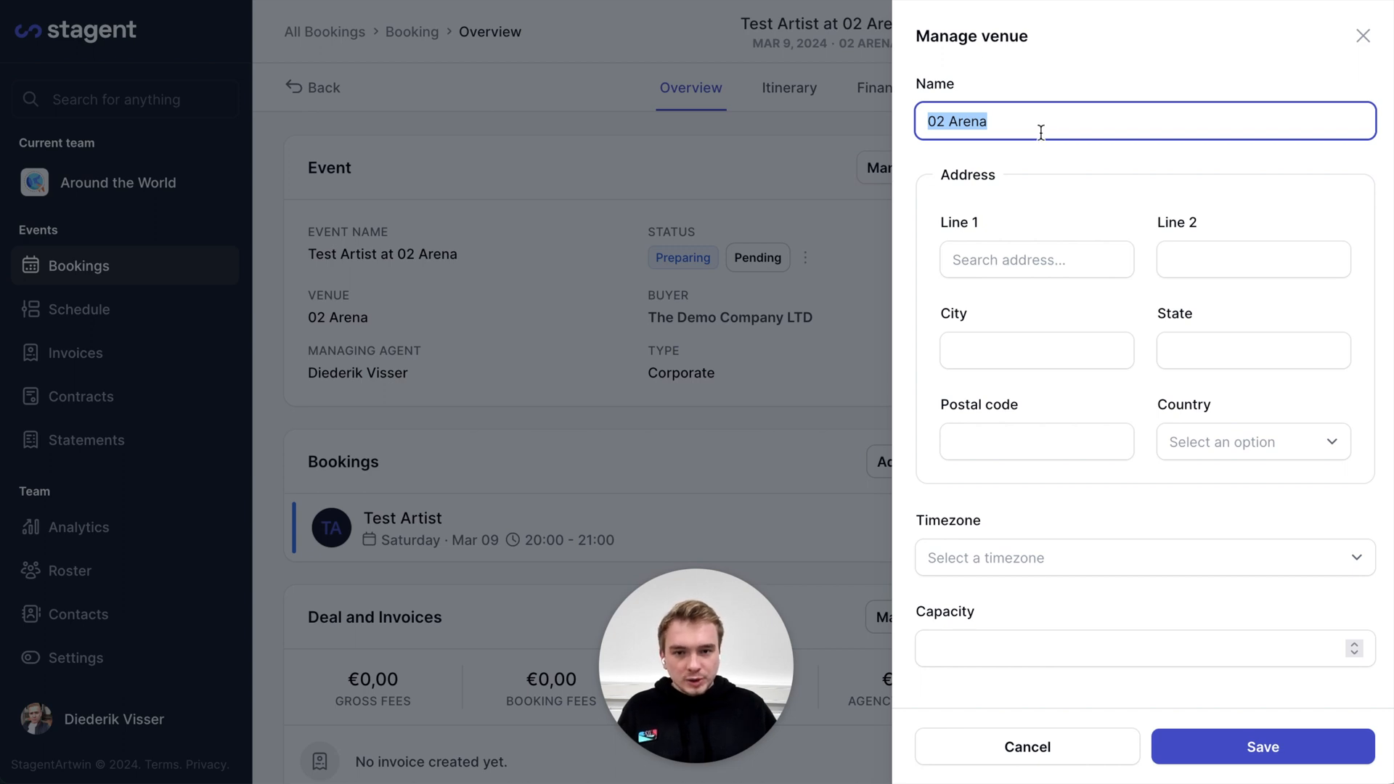
left_click(973, 265)
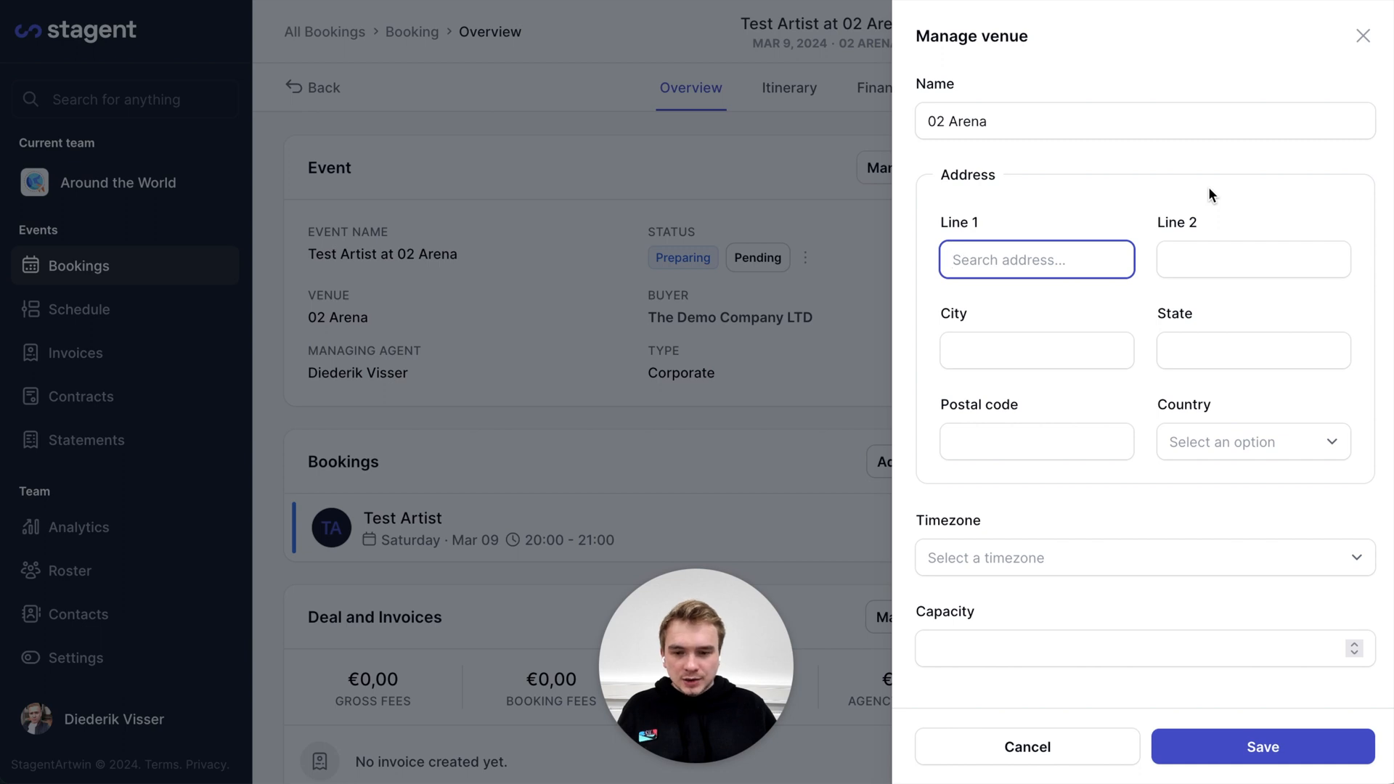
key("ctrl+v")
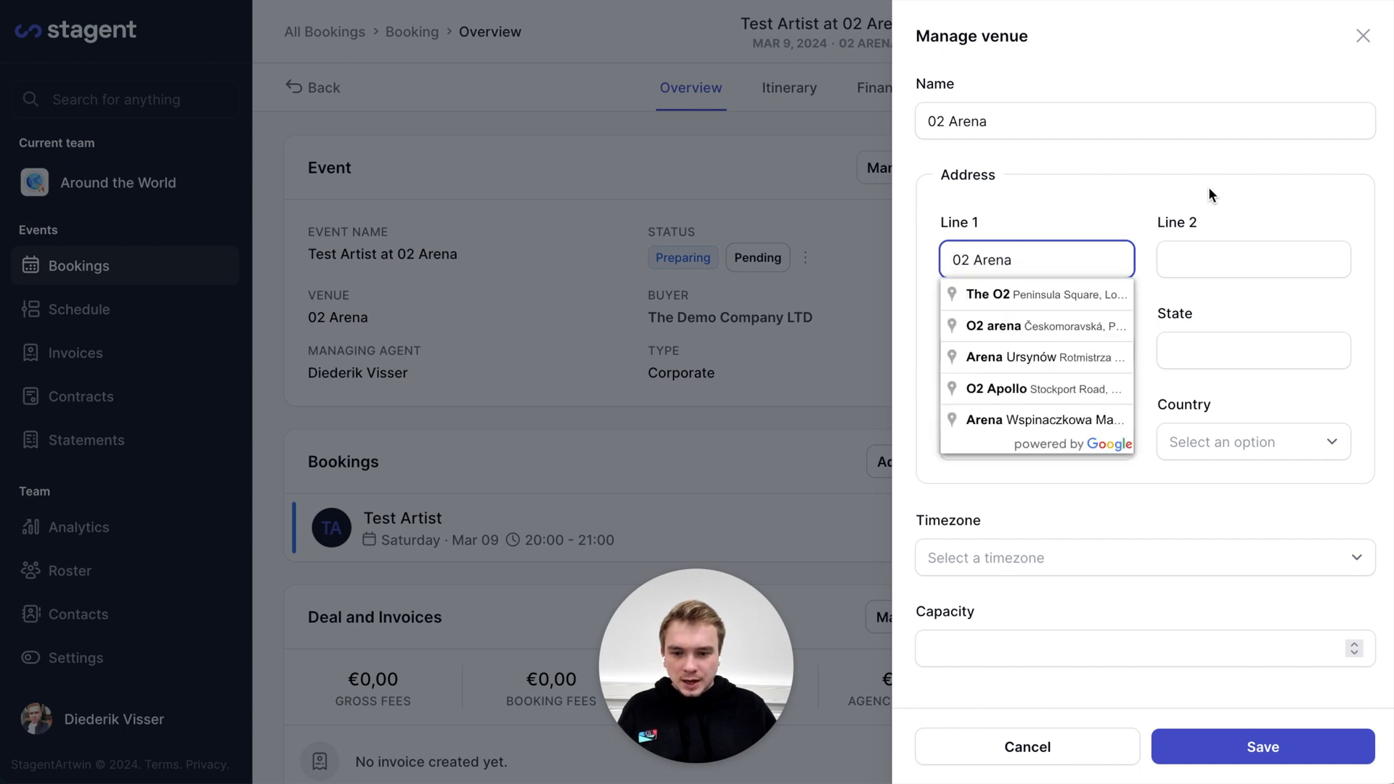
left_click(1000, 293)
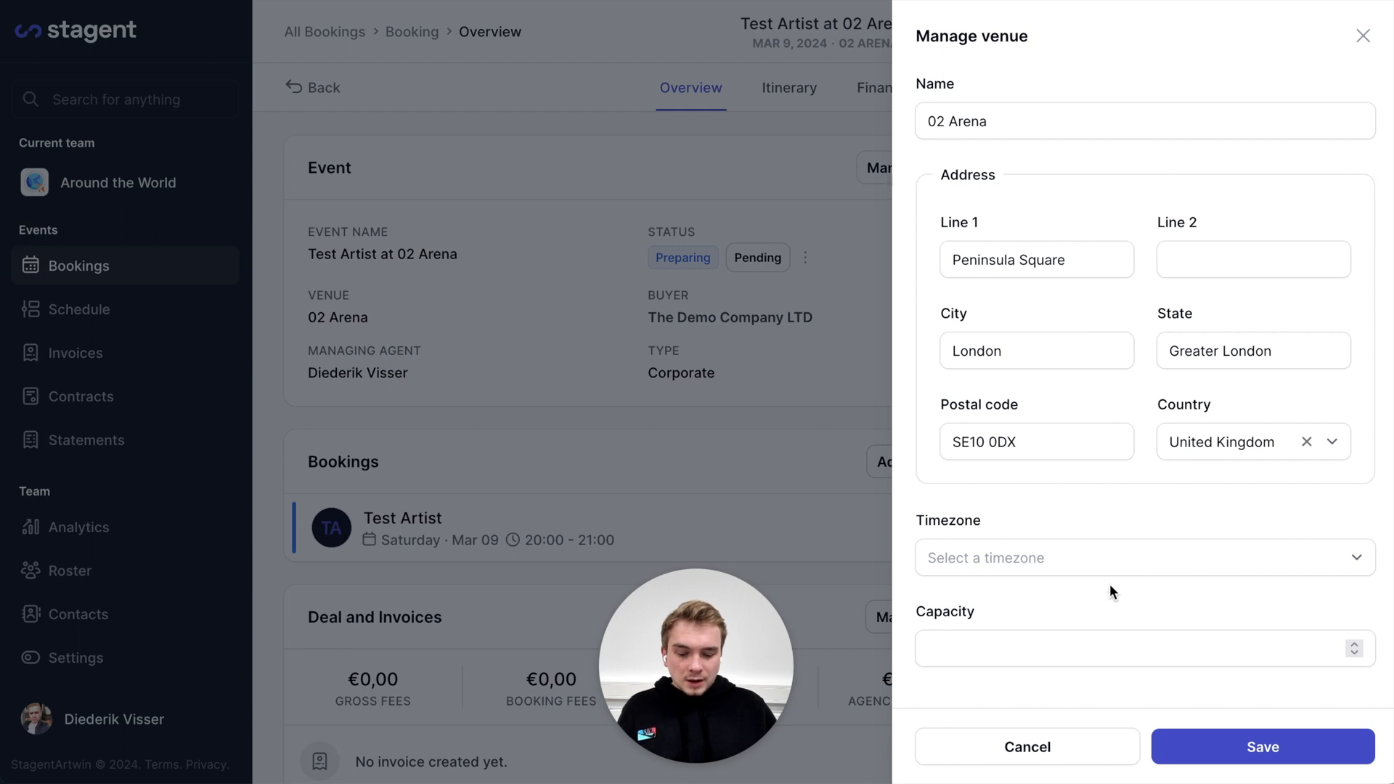
left_click(1001, 654)
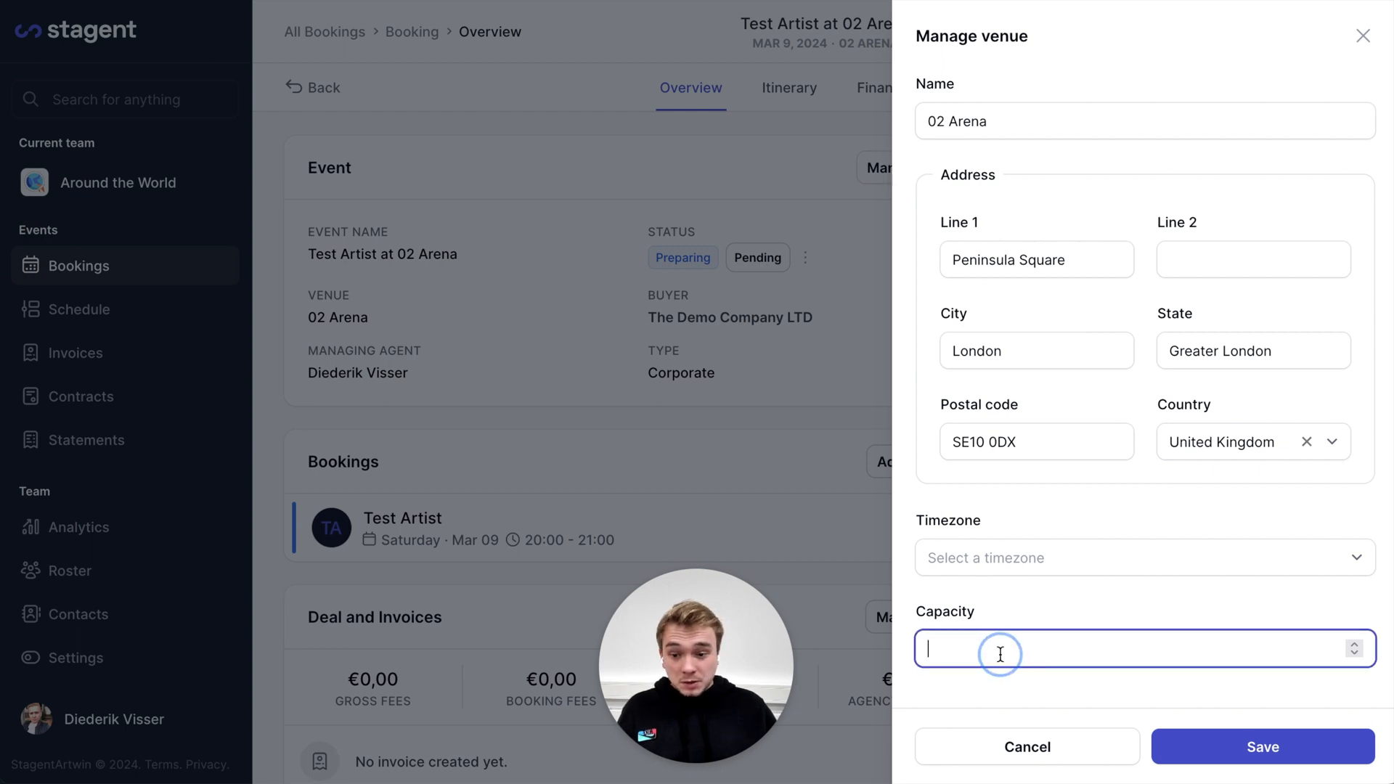
Save the 02 Arena venue address in the Manage venue panel
left_click(1239, 761)
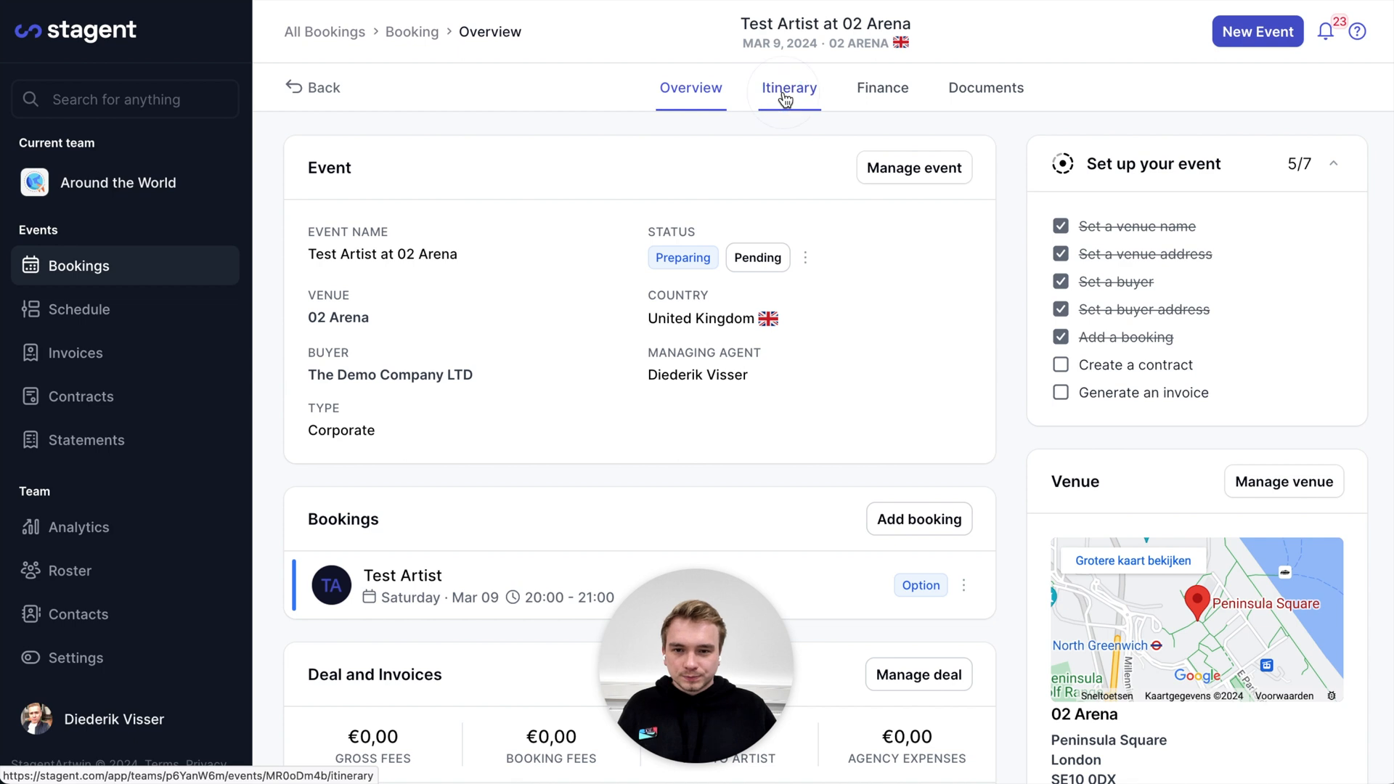
Switch to the event's Itinerary and start adding an accommodation
left_click(644, 609)
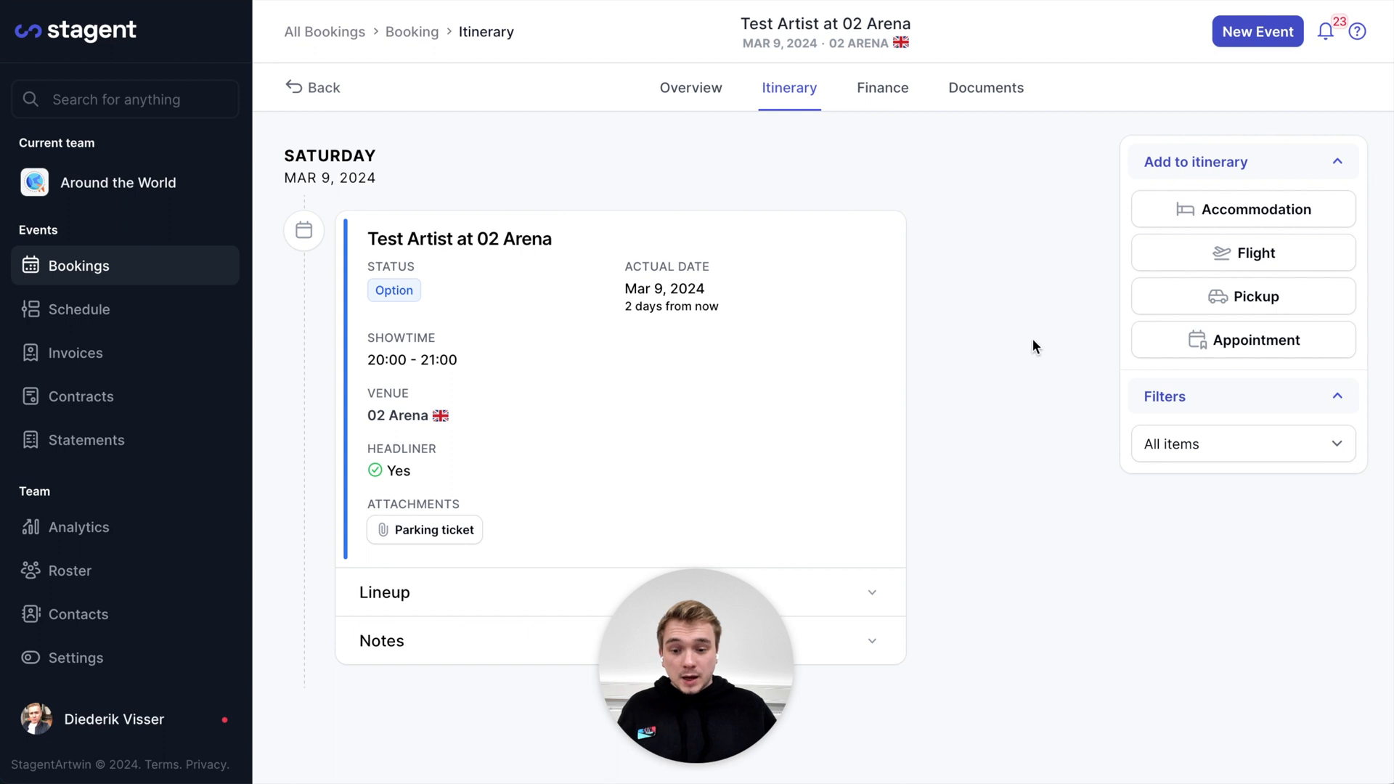
left_click(1192, 211)
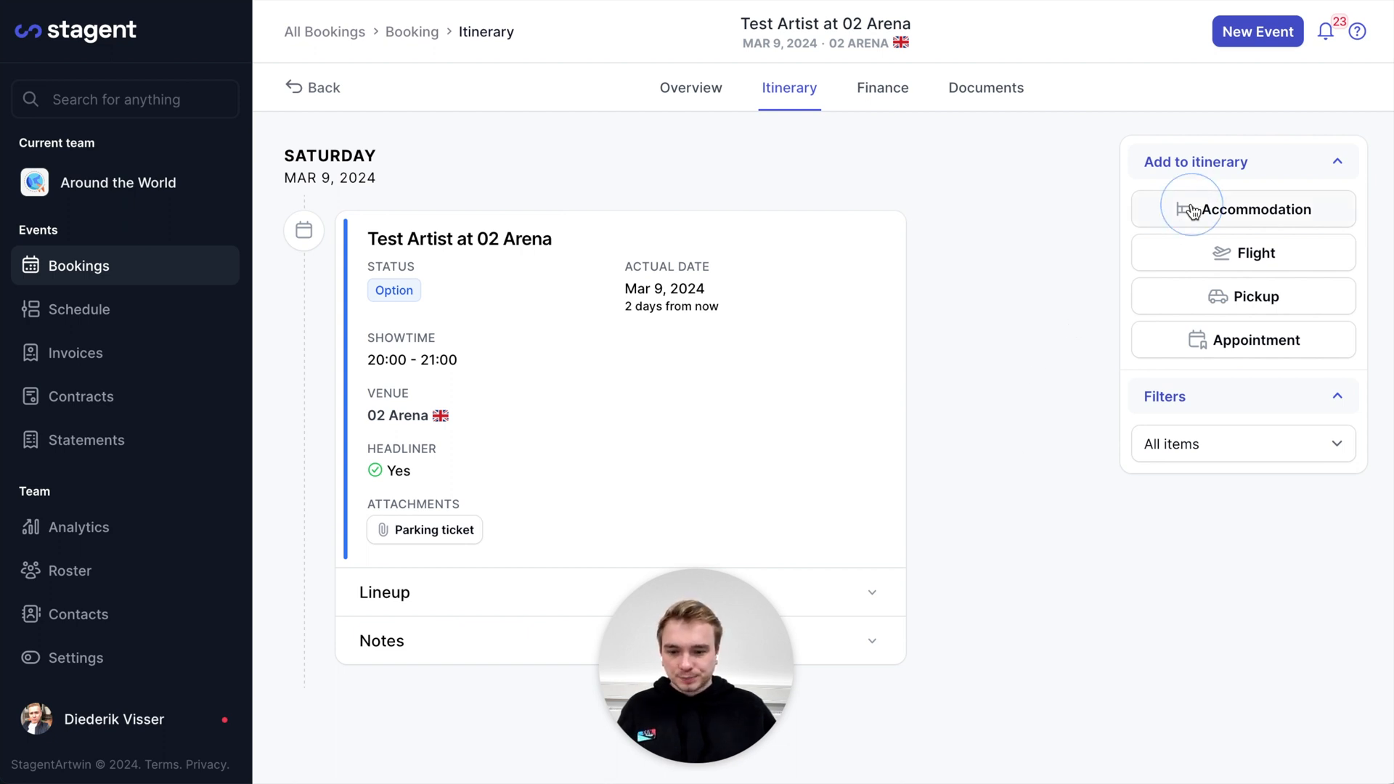
Start a new accommodation and pick London Marriott Hotel Maida Vale from the 'Marriot london' search
left_click(1205, 210)
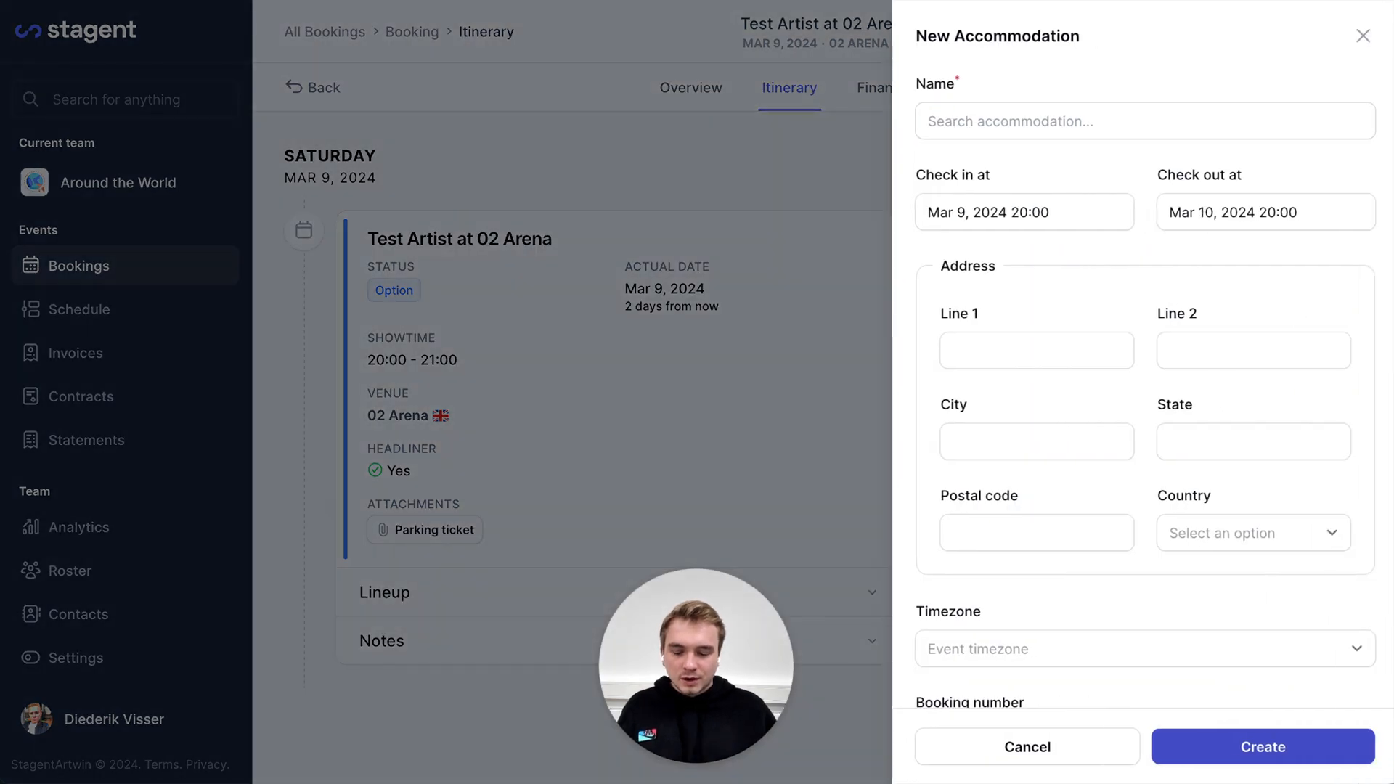
left_click(1064, 121)
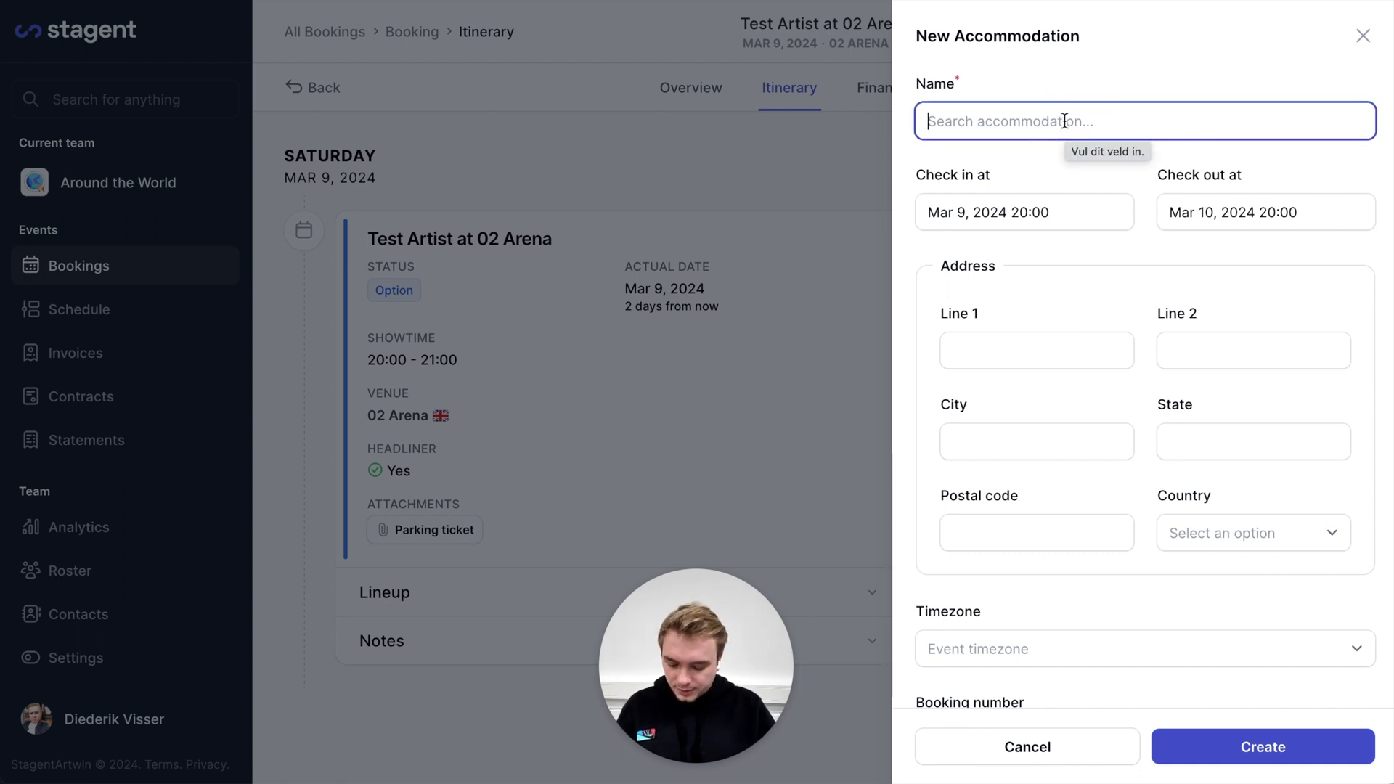
type("Marriot london")
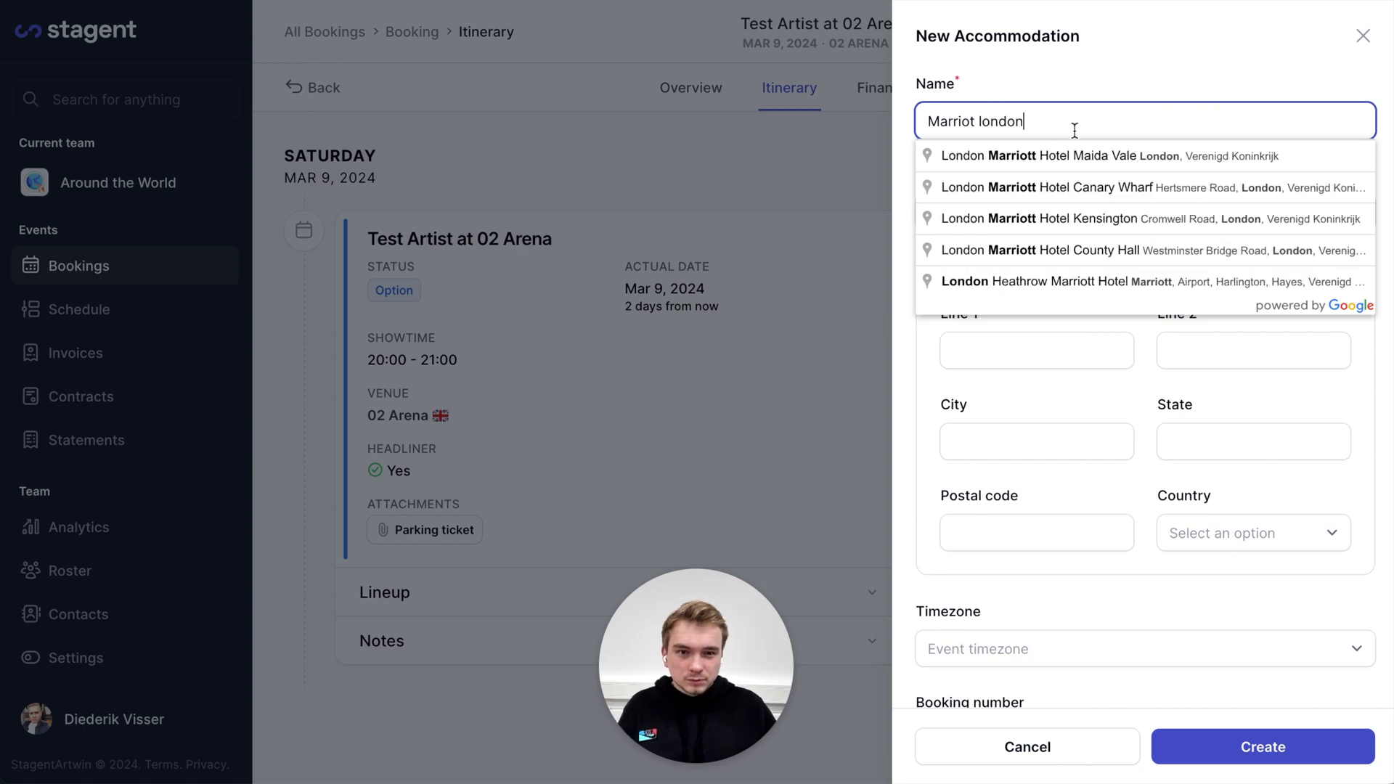
left_click(1044, 157)
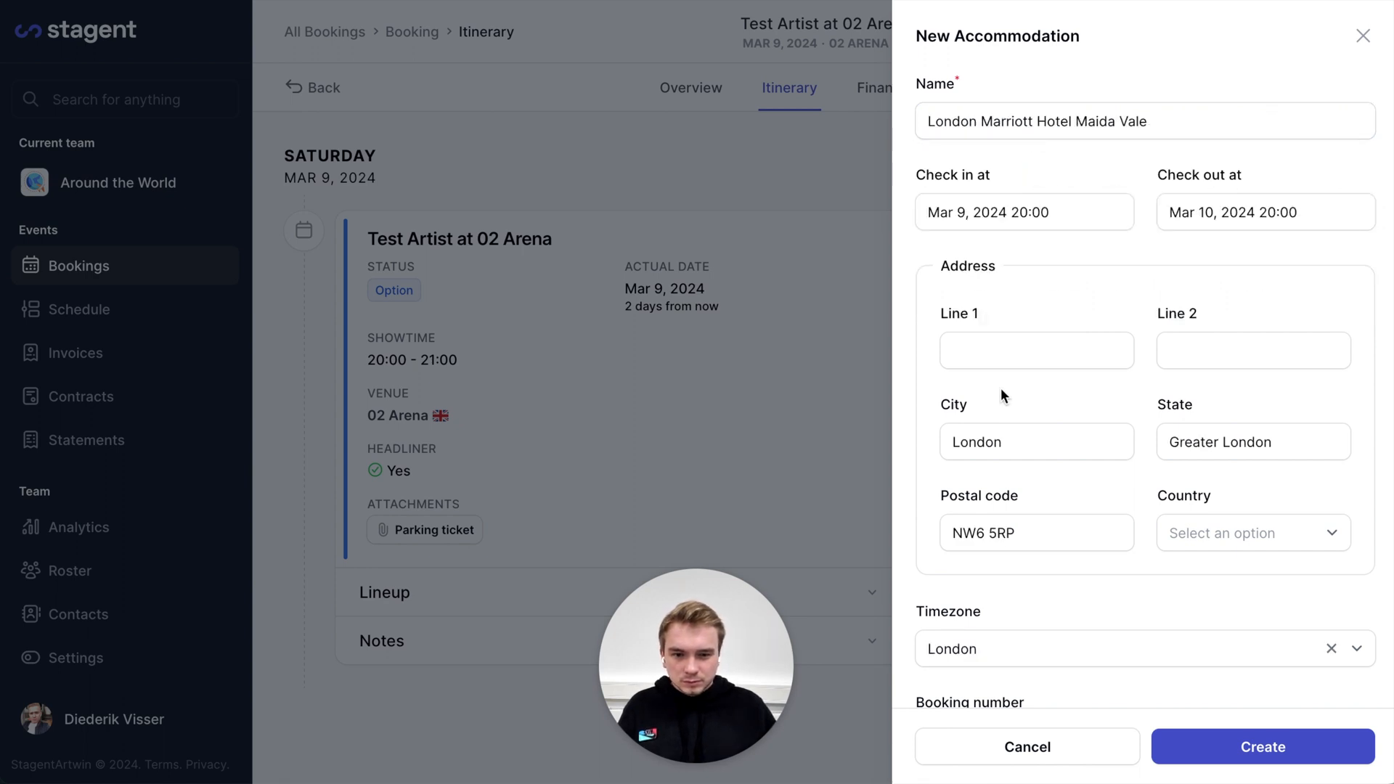
scroll(1001, 388, "down", 1)
scroll(1001, 388, "up", 1)
scroll(1001, 388, "down", 3)
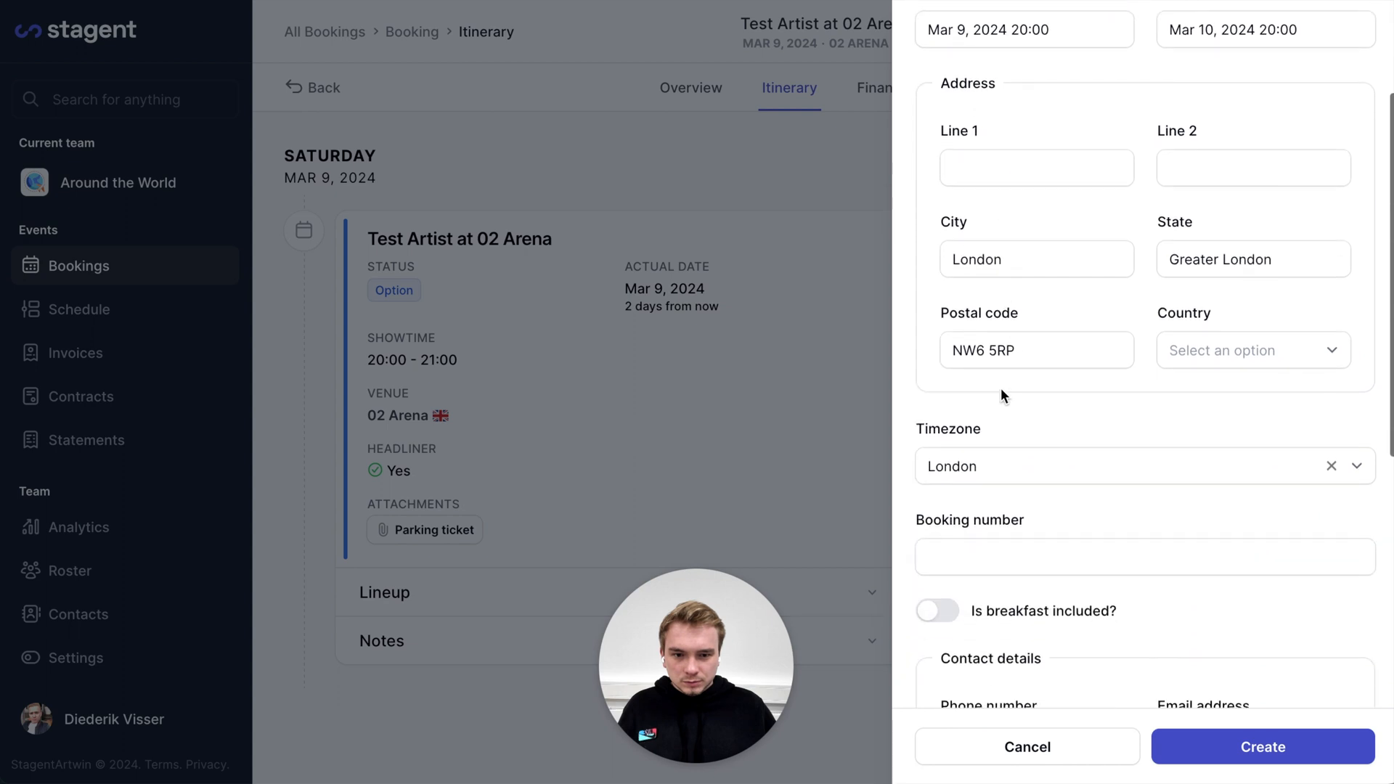
scroll(1000, 388, "down", 5)
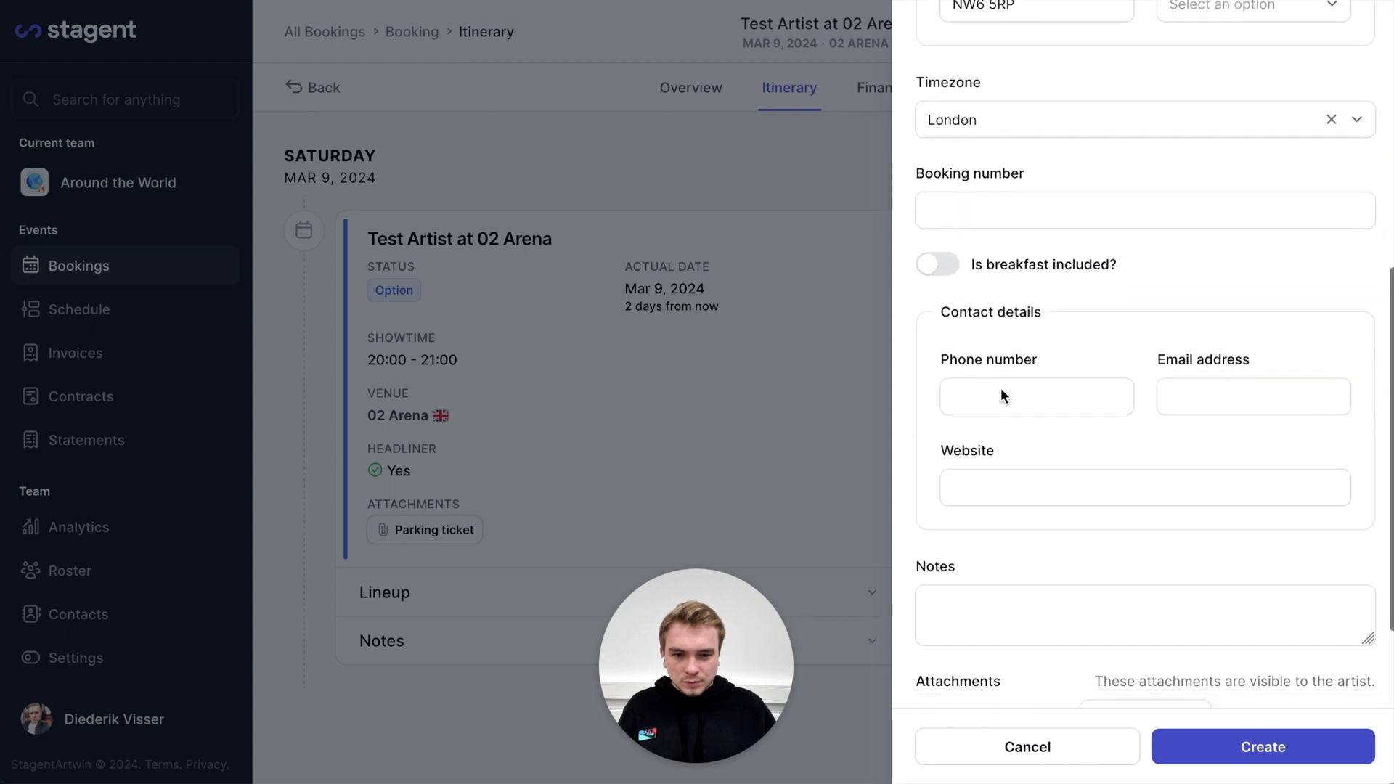
scroll(1001, 387, "down", 1)
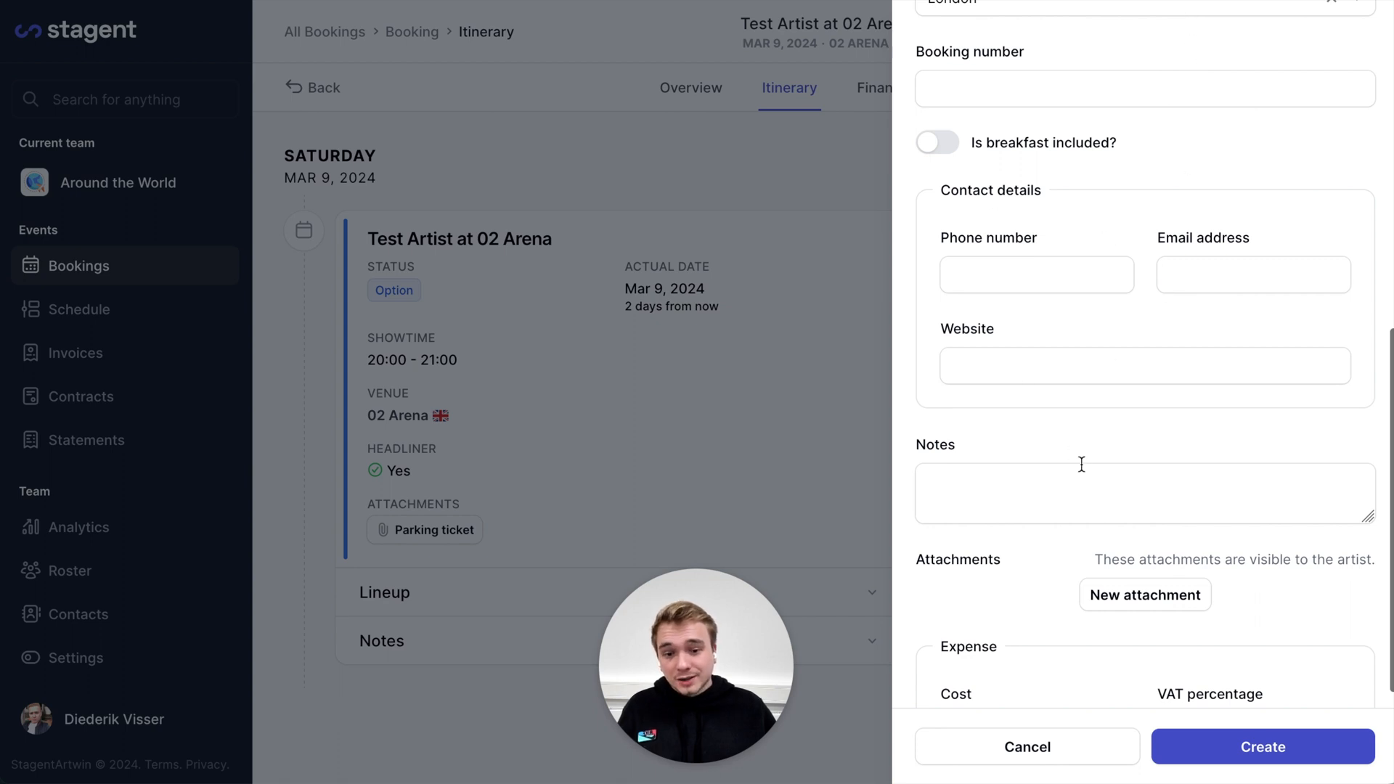
scroll(1081, 463, "down", 3)
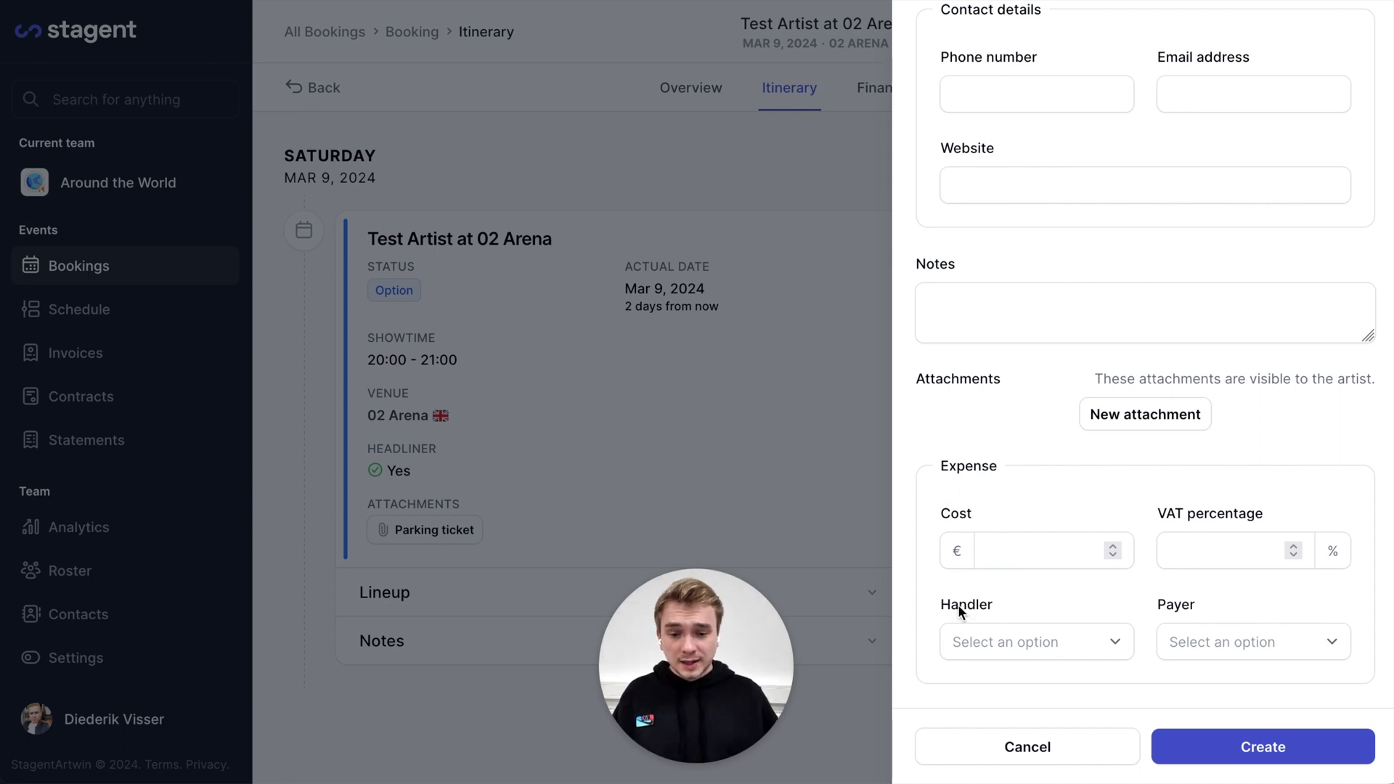
Enter the accommodation cost of 200 with 6% VAT
left_click(1014, 642)
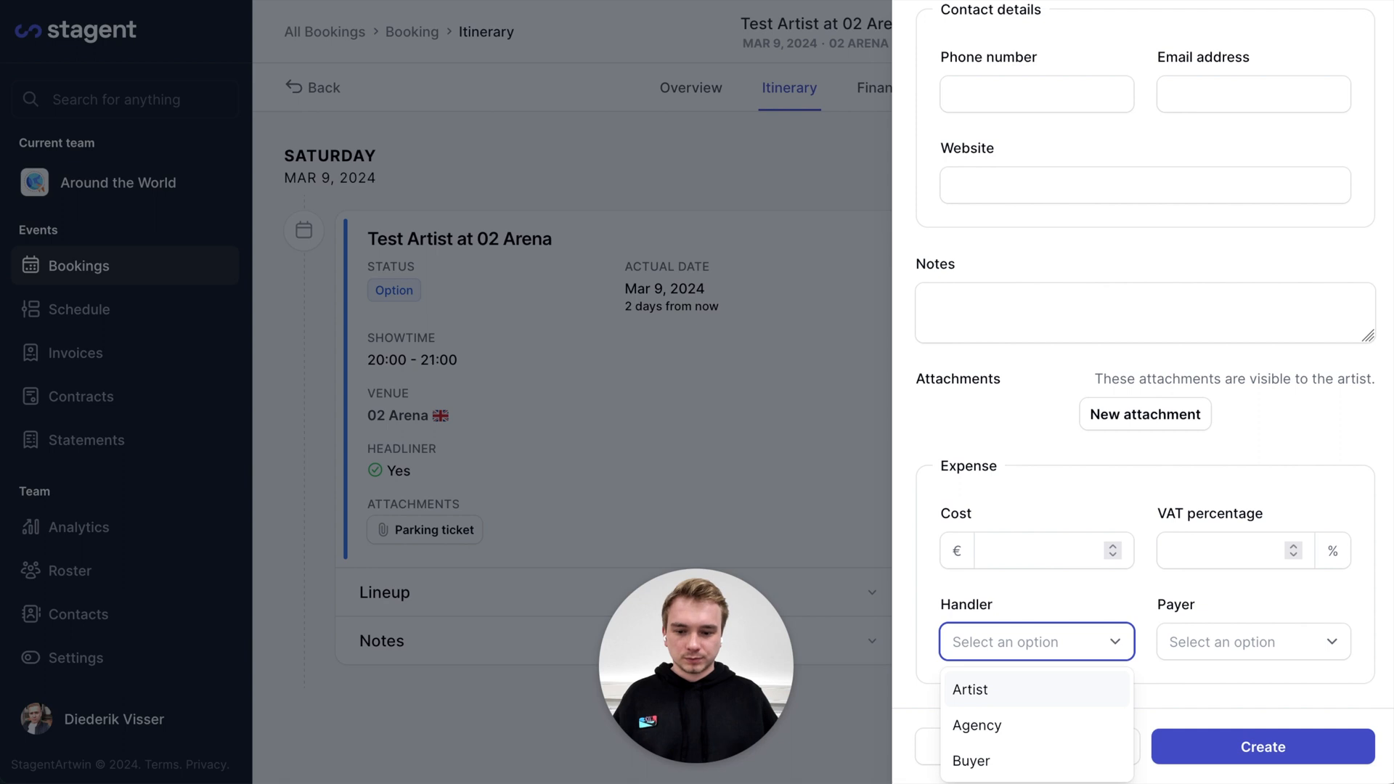
key("Escape")
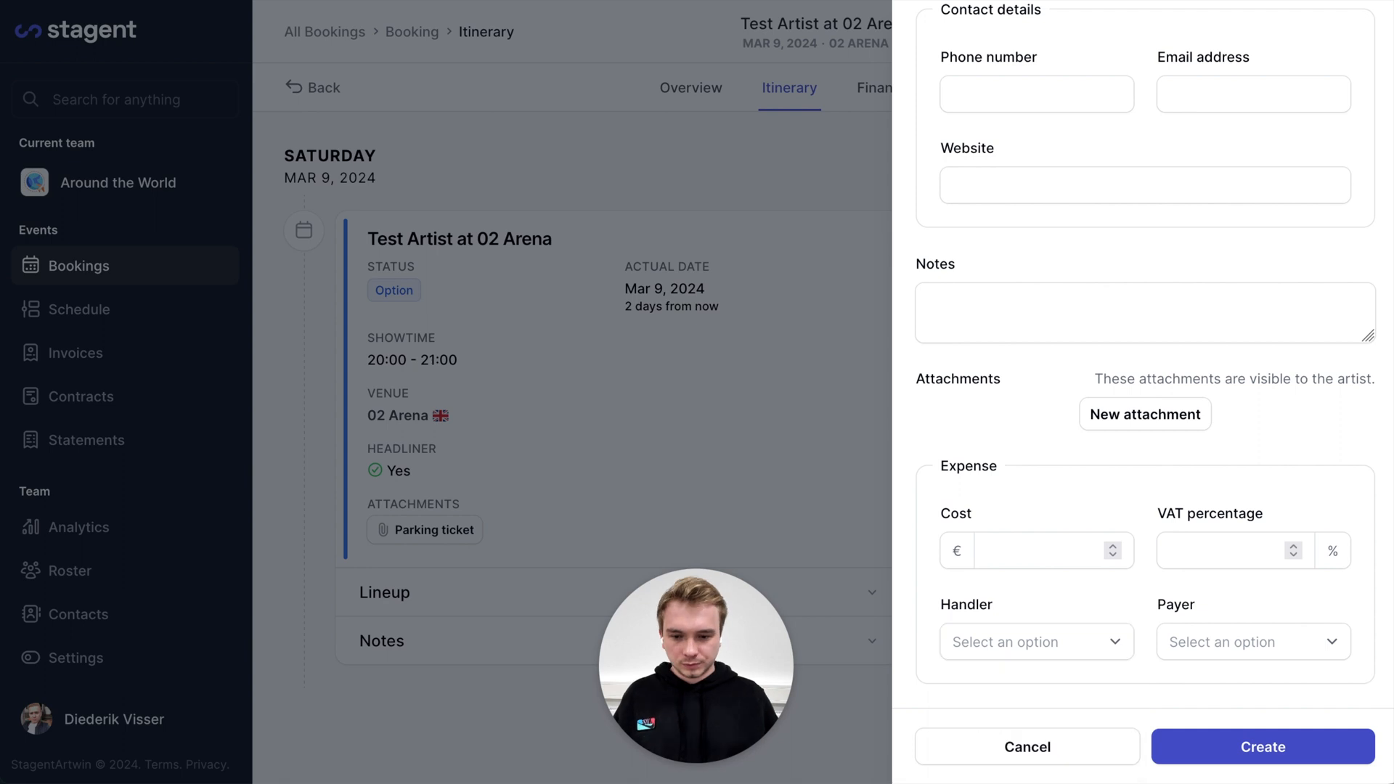
left_click(1015, 546)
type("200")
left_click(1202, 539)
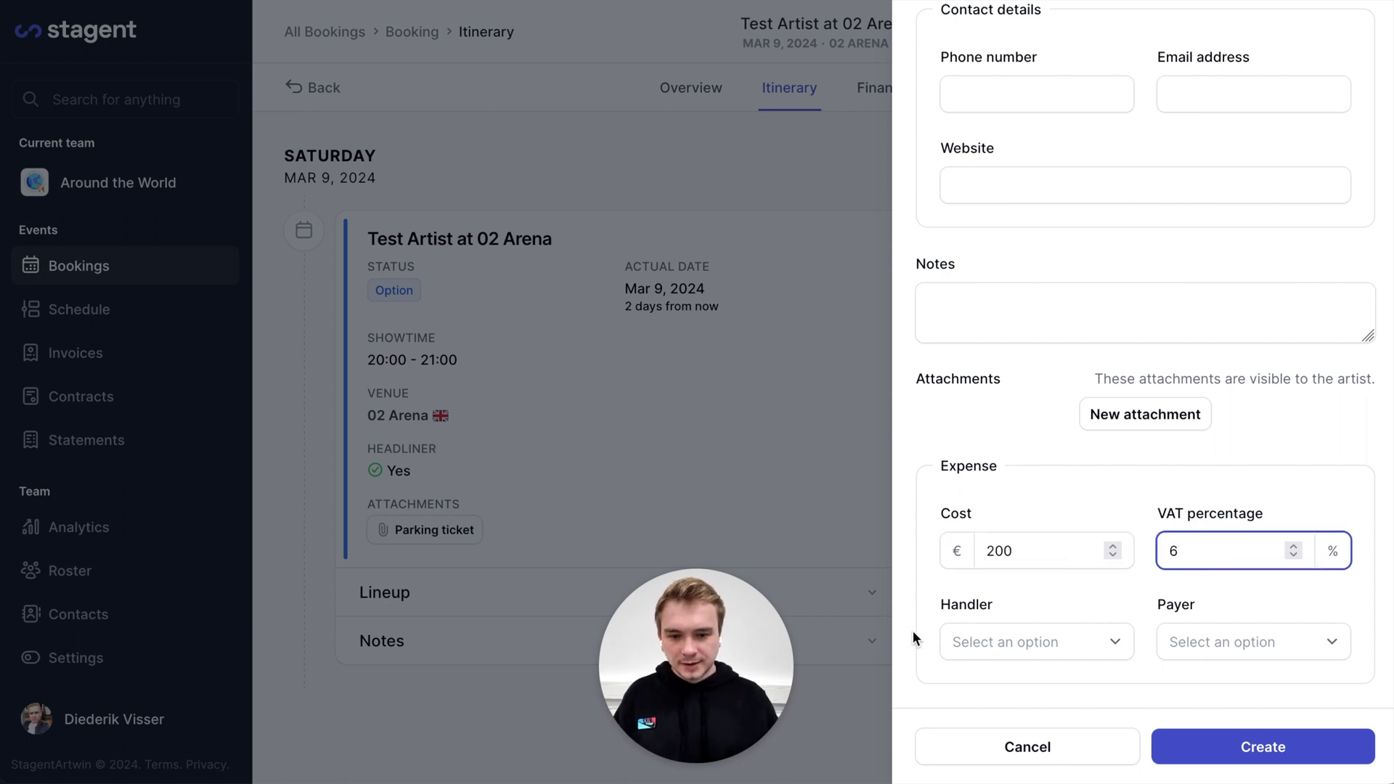
Make Agency the expense handler and Buyer the payer, then create the accommodation
left_click(989, 638)
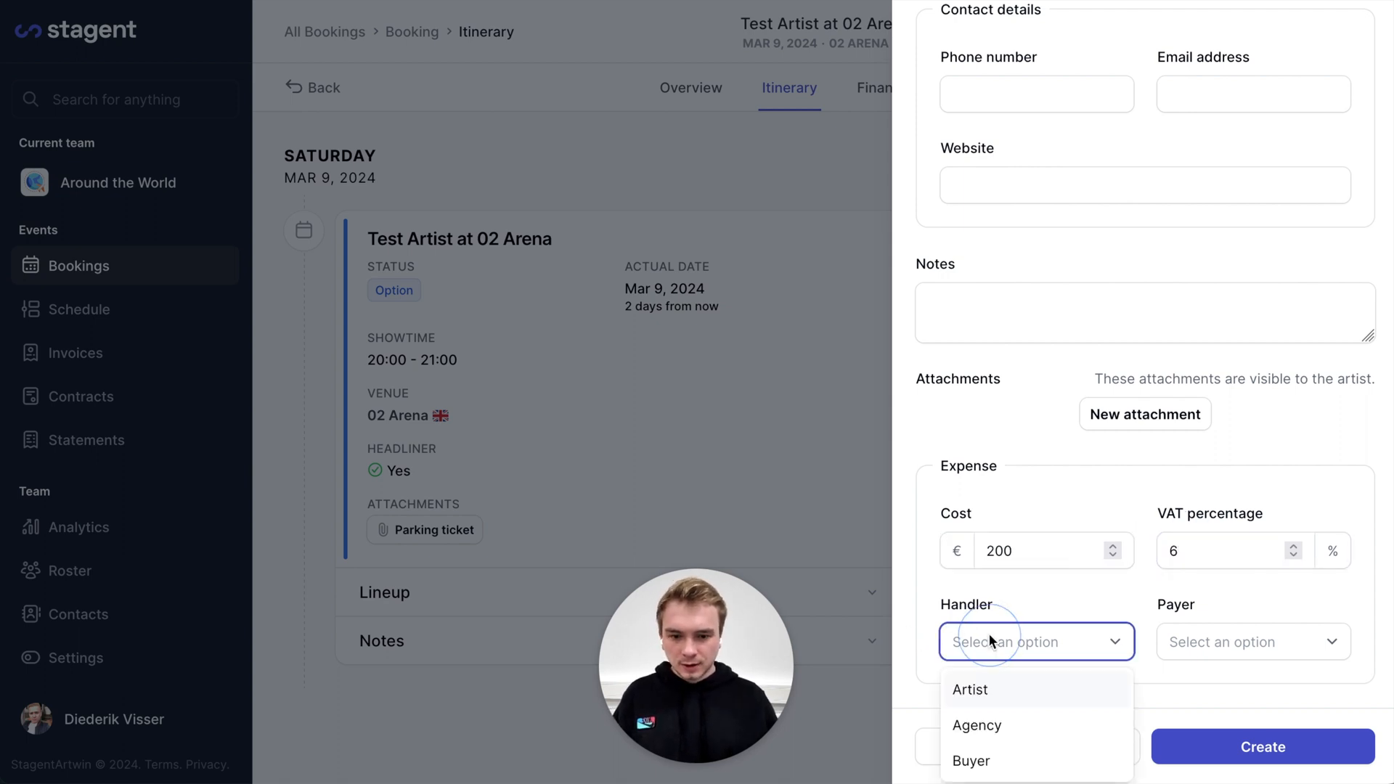
left_click(991, 734)
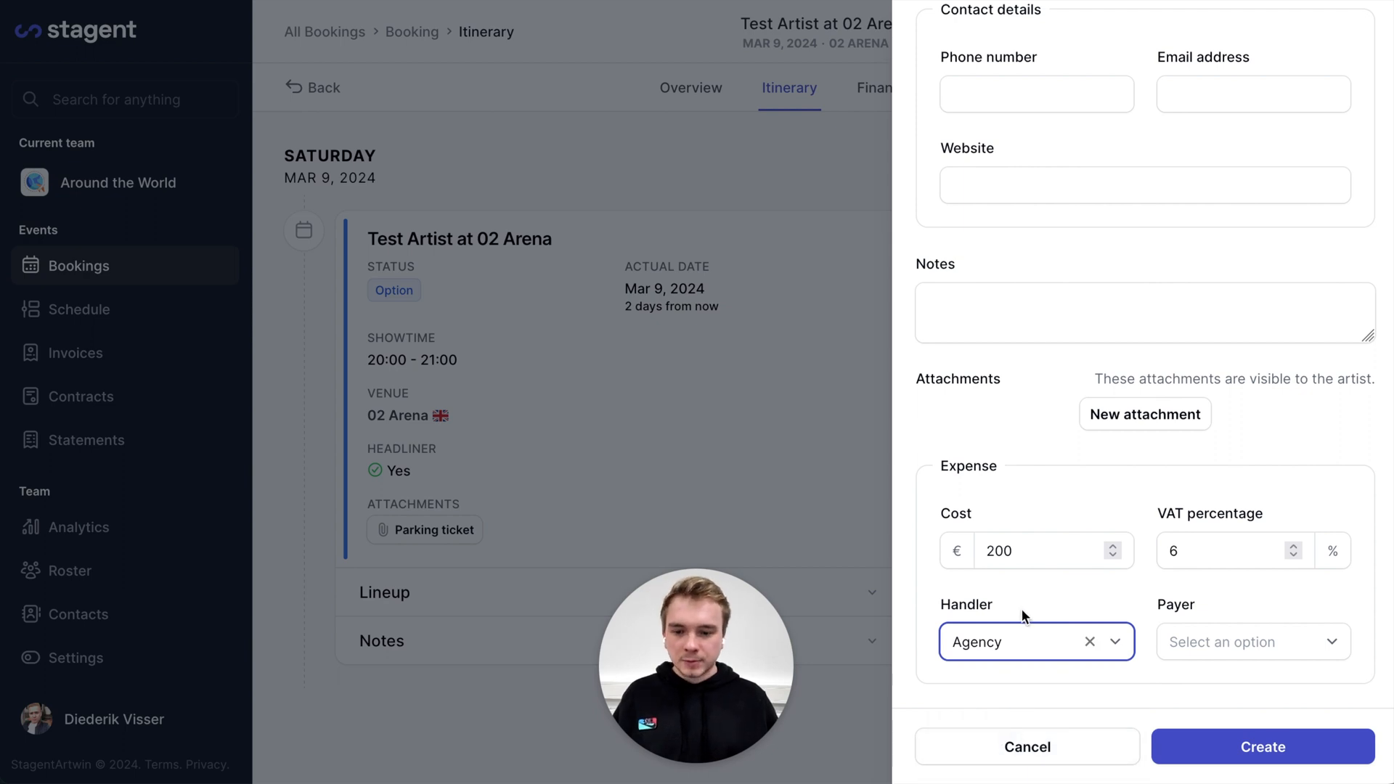
left_click(1224, 652)
left_click(1196, 762)
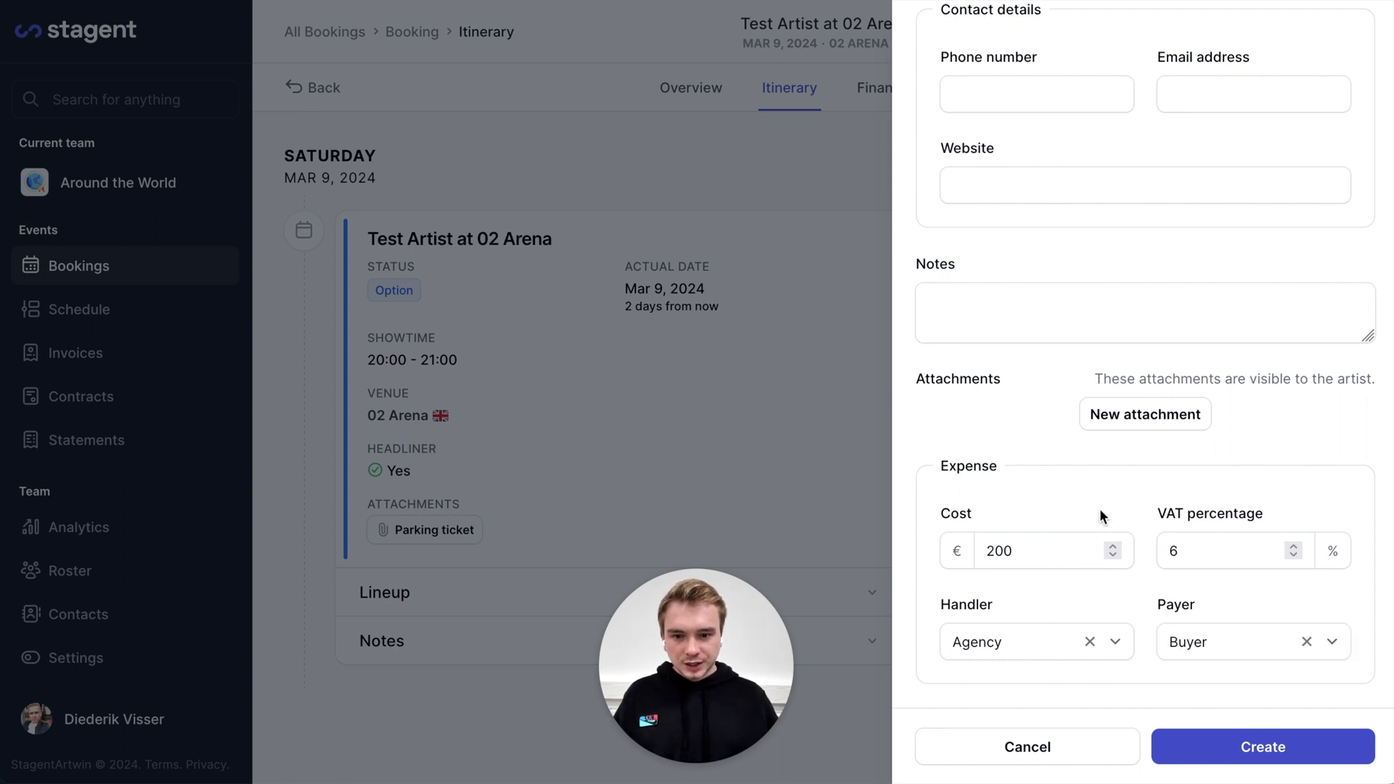
left_click(1262, 756)
Create the London Marriott Hotel Maida Vale stay and view its card in the itinerary
left_click(1262, 756)
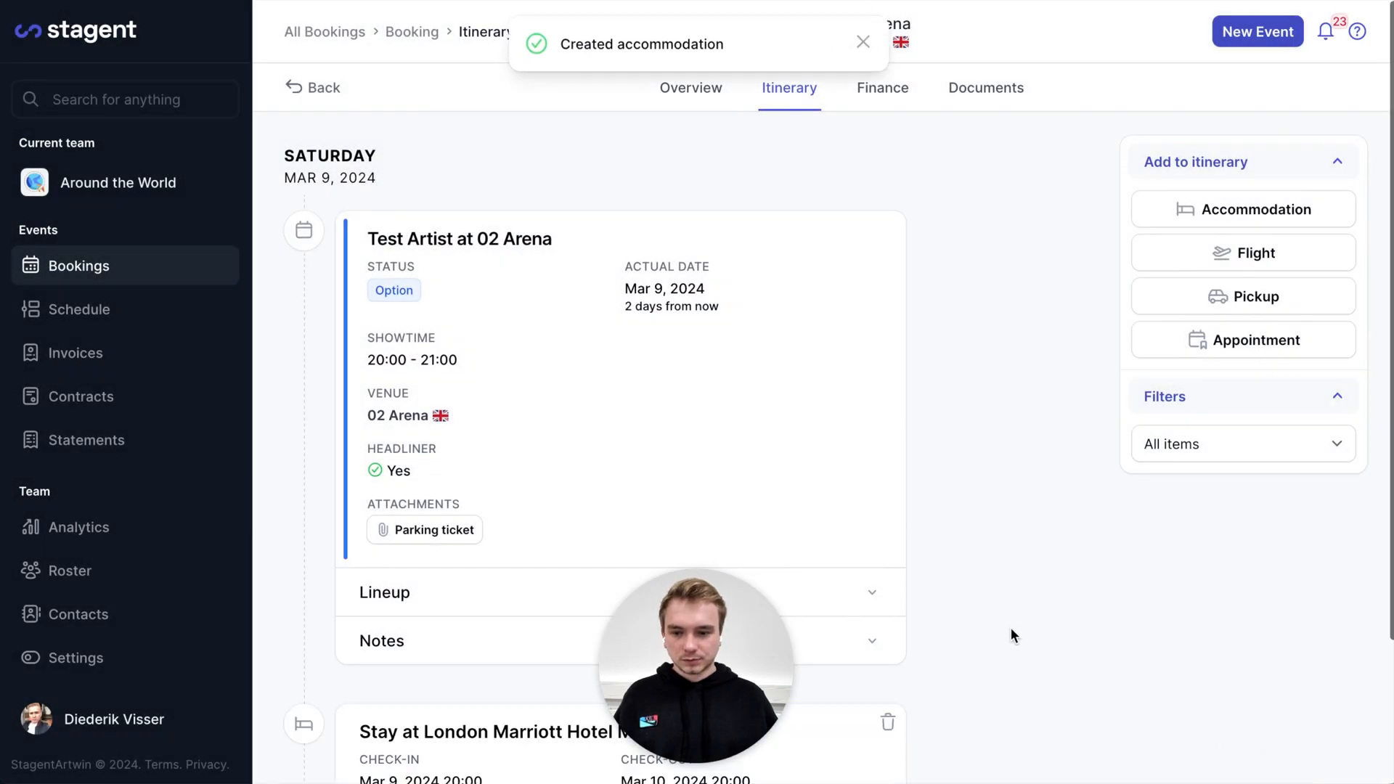
scroll(1099, 620, "down", 3)
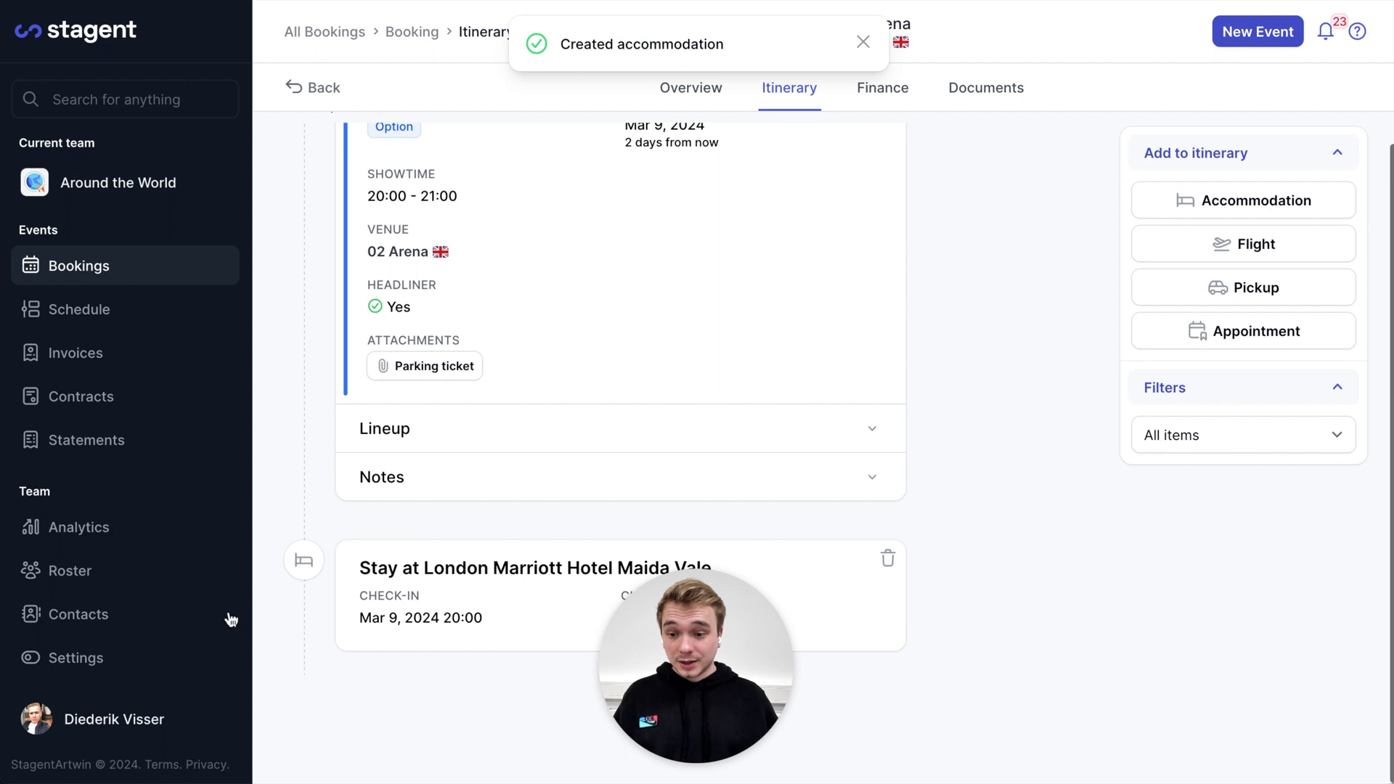